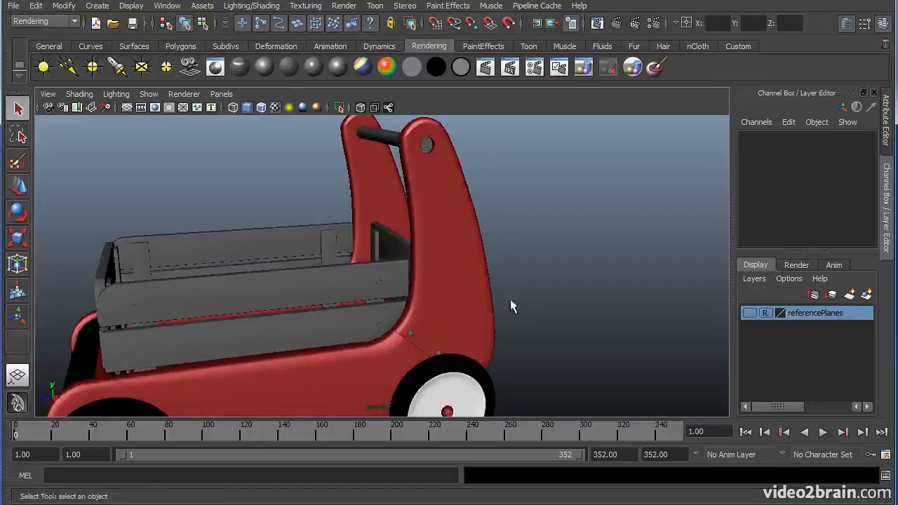
Select the wagon's near upright side panel, Apanel, and bring it into close view
{"action": "left_click", "coordinate": [477, 274]}
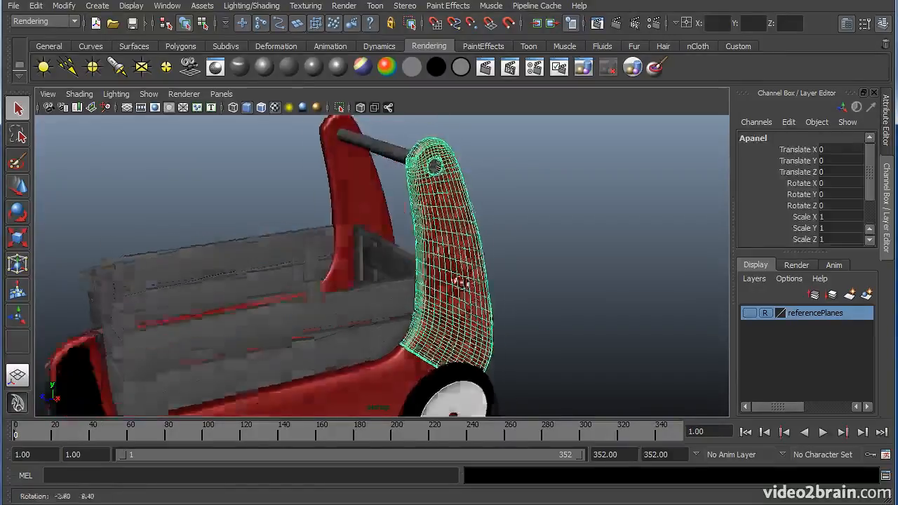
{"action": "right_click_drag", "start_coordinate": [391, 275], "coordinate": [543, 268], "text": "alt"}
{"action": "middle_click_drag", "start_coordinate": [562, 253], "coordinate": [517, 301], "text": "alt"}
{"action": "left_click_drag", "start_coordinate": [446, 229], "coordinate": [580, 239], "text": "alt"}
{"action": "left_click_drag", "start_coordinate": [407, 254], "coordinate": [321, 260], "text": "alt"}
View the ApanelStripe.tif texture from the UVs project's sourceimages folder in the image viewer, then go back to Maya
{"action": "left_click_drag", "start_coordinate": [71, 502], "coordinate": [353, 126]}
{"action": "left_click", "coordinate": [228, 239]}
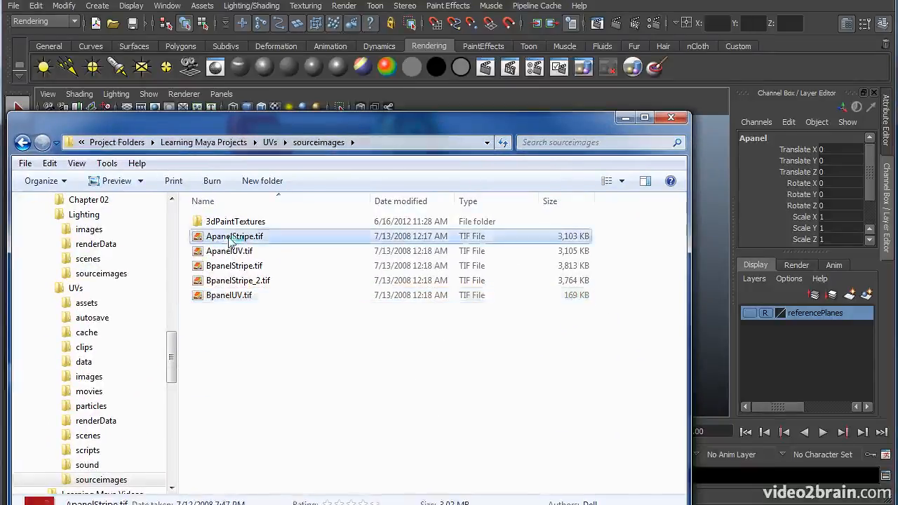
{"action": "double_click", "coordinate": [230, 238]}
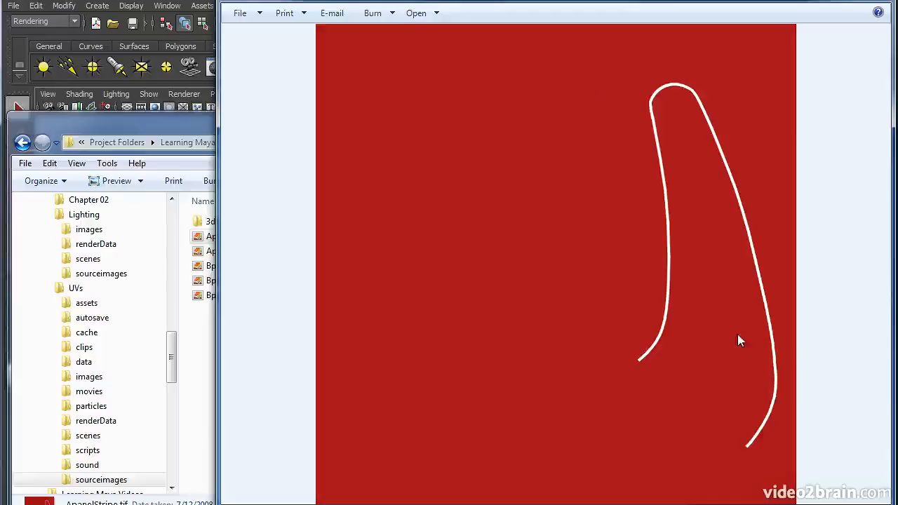
{"action": "left_click_drag", "start_coordinate": [186, 131], "coordinate": [24, 293]}
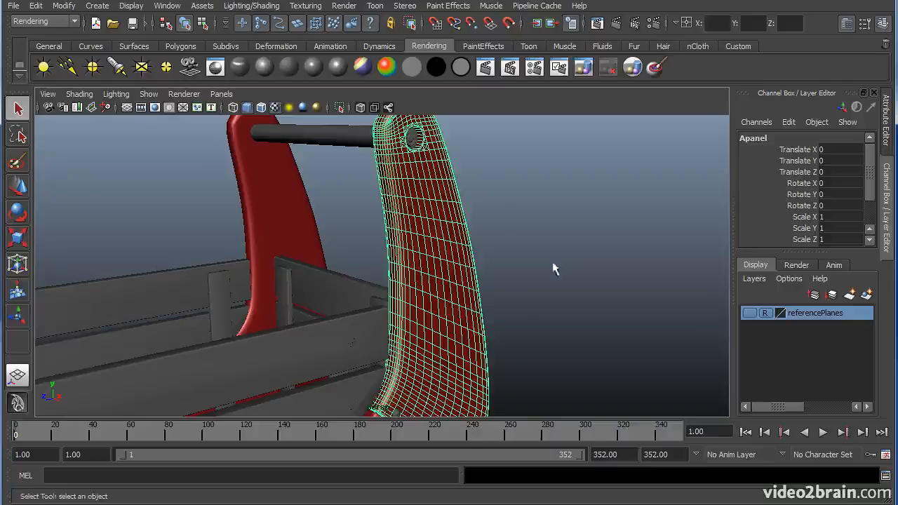
Display the UV layout of the selected Apanel side panel in the UV Texture Editor
{"action": "left_click_drag", "start_coordinate": [553, 269], "coordinate": [517, 247], "text": "alt"}
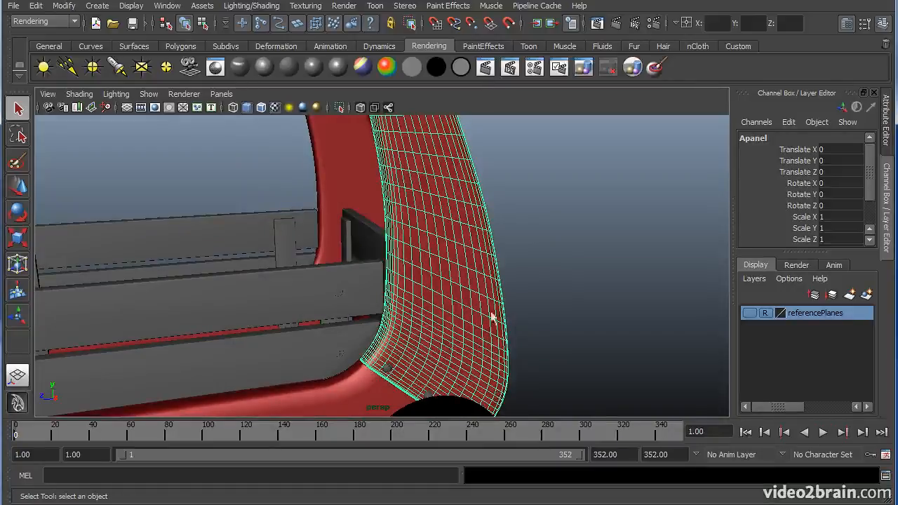
{"action": "left_click_drag", "start_coordinate": [599, 237], "coordinate": [457, 267], "text": "alt"}
{"action": "left_click", "coordinate": [499, 257]}
{"action": "left_click", "coordinate": [457, 266]}
{"action": "left_click_drag", "start_coordinate": [540, 282], "coordinate": [547, 277], "text": "alt"}
{"action": "left_click", "coordinate": [178, 7]}
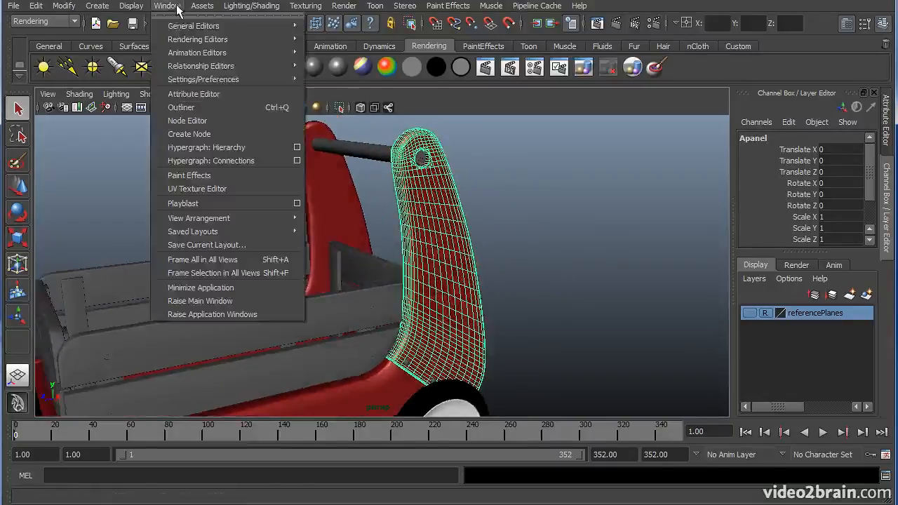
{"action": "left_click", "coordinate": [207, 190]}
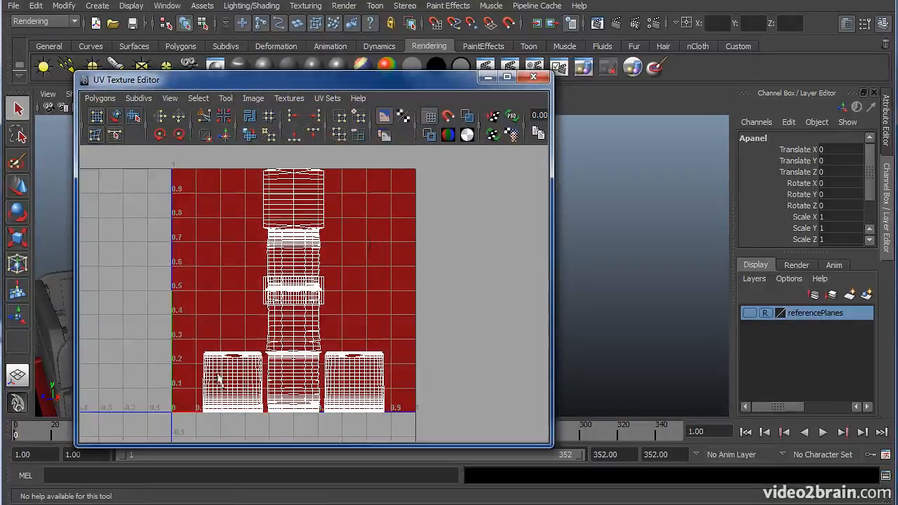
Place the UV Texture Editor beside the side panel so that the panel and its whole UV layout are visible together
{"action": "left_click_drag", "start_coordinate": [397, 84], "coordinate": [415, 92]}
{"action": "scroll", "coordinate": [361, 287], "scroll_direction": "up", "scroll_amount": 4}
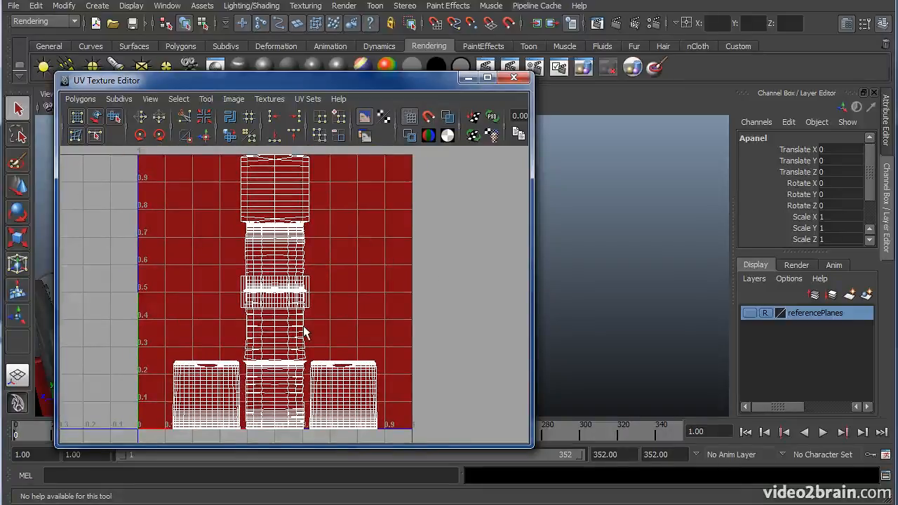
{"action": "middle_click_drag", "start_coordinate": [359, 342], "coordinate": [357, 335], "text": "alt"}
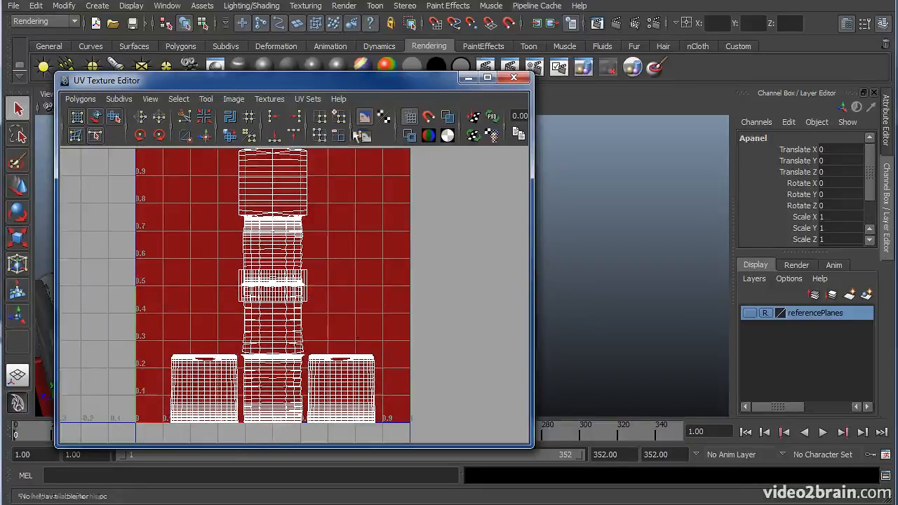
{"action": "left_click_drag", "start_coordinate": [372, 82], "coordinate": [687, 75]}
{"action": "middle_click_drag", "start_coordinate": [225, 241], "coordinate": [82, 248], "text": "alt"}
{"action": "mouse_move", "coordinate": [237, 262]}
{"action": "left_mouse_down", "text": "alt"}
{"action": "mouse_move", "coordinate": [277, 260]}
{"action": "mouse_move", "coordinate": [237, 256]}
{"action": "left_mouse_up", "text": "alt"}
{"action": "middle_click_drag", "start_coordinate": [289, 297], "coordinate": [289, 289], "text": "alt"}
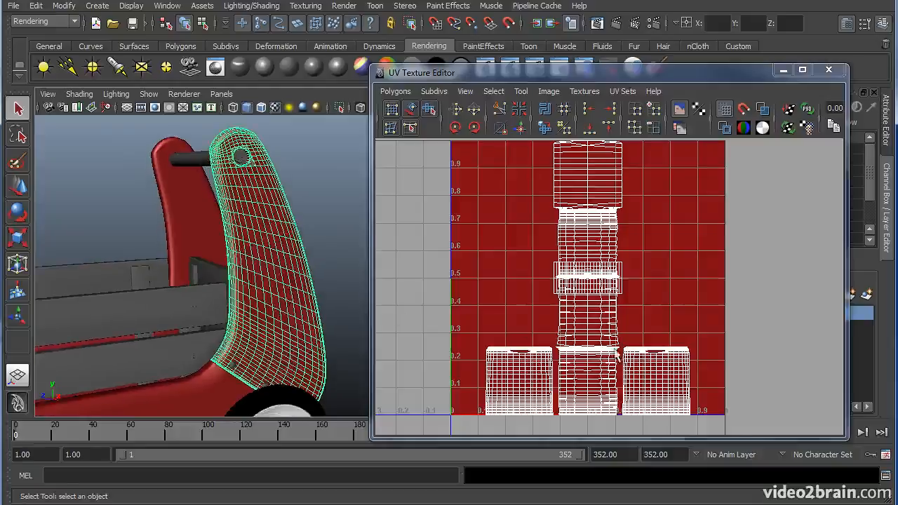
Look at the ApanelStripe.tif image again to compare its stripe with the panel's shape, then return to the UV Texture Editor
{"action": "left_click_drag", "start_coordinate": [254, 160], "coordinate": [273, 220], "text": "alt"}
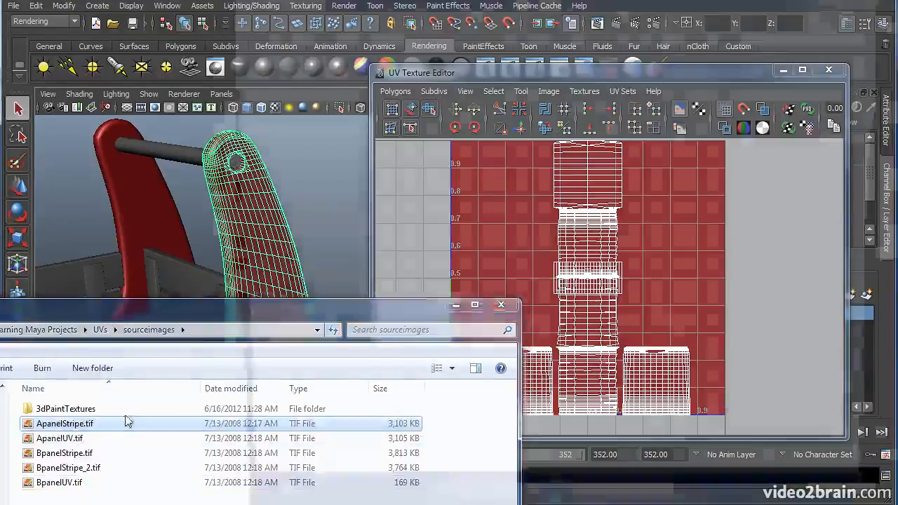
{"action": "double_click", "coordinate": [126, 421]}
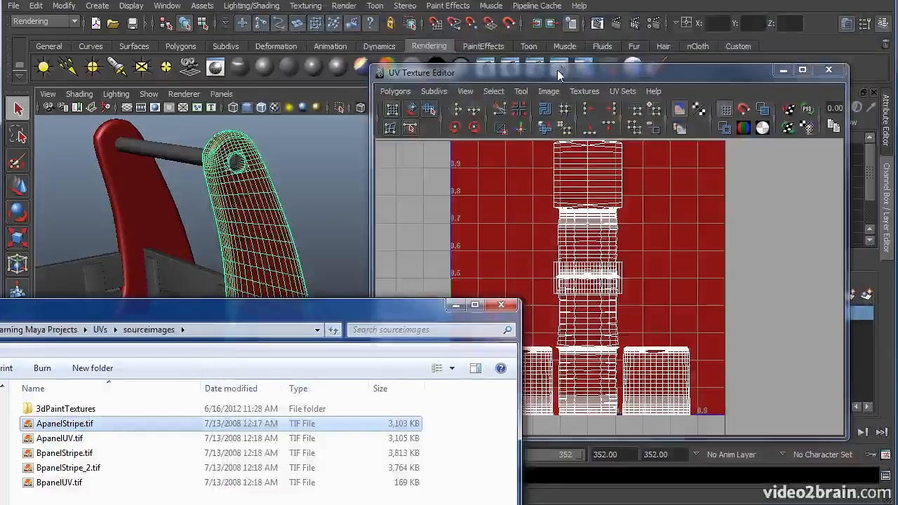
{"action": "left_click", "coordinate": [560, 73]}
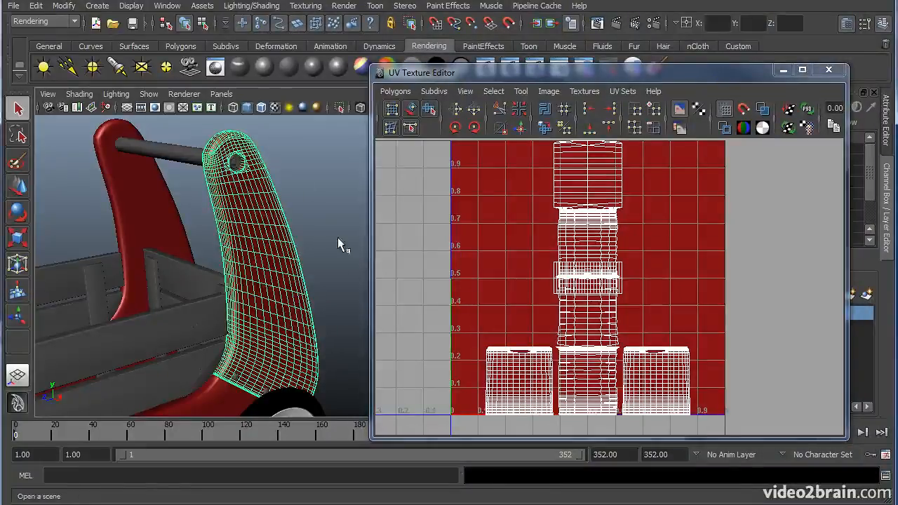
Review the RedWagonTexture_v01.ma scene file and the UVs project folder in the file dialogs without loading or setting anything
{"action": "key", "text": "ctrl+o"}
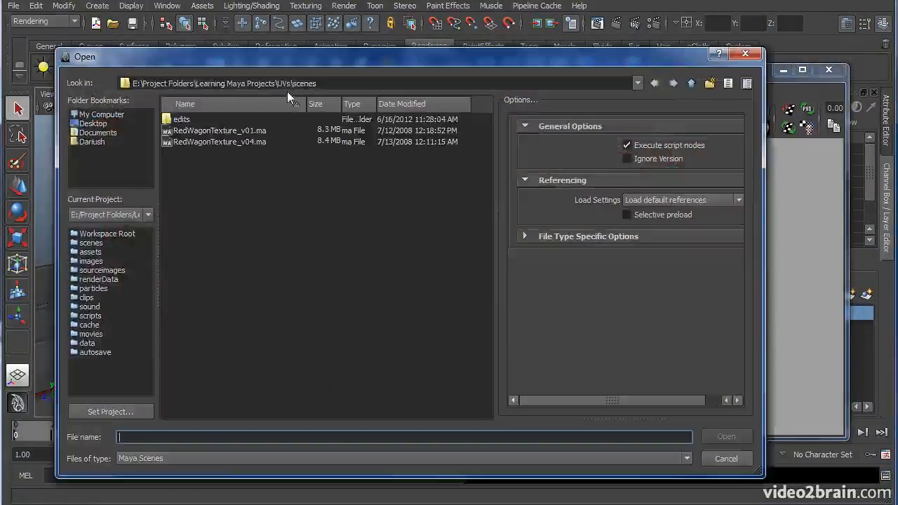
{"action": "left_click", "coordinate": [211, 130]}
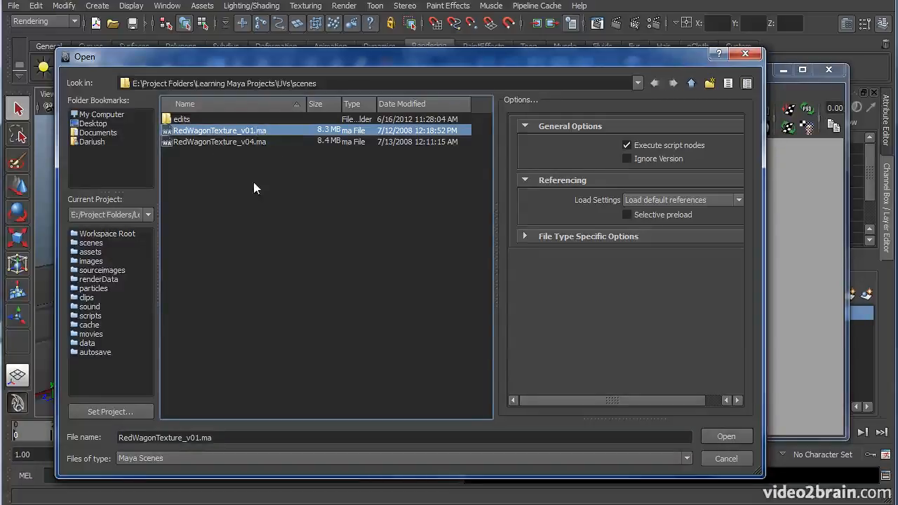
{"action": "left_click", "coordinate": [118, 412]}
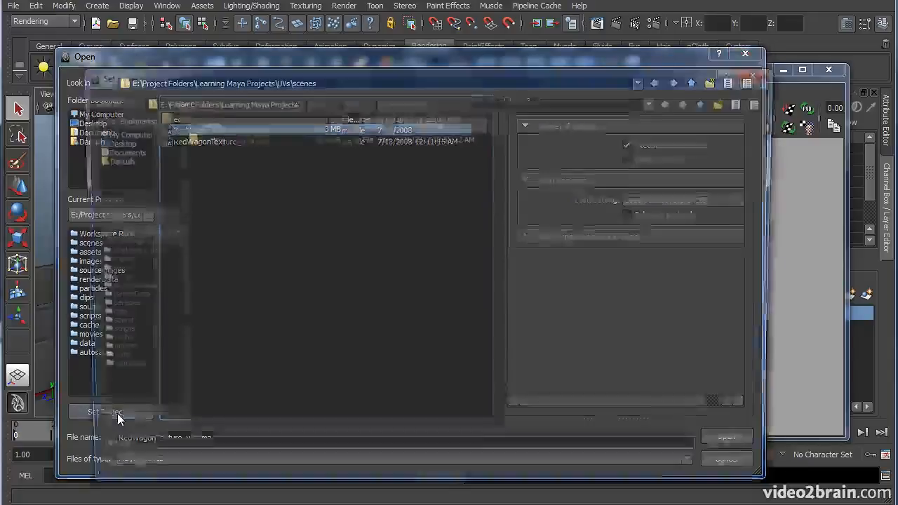
{"action": "left_click", "coordinate": [200, 161]}
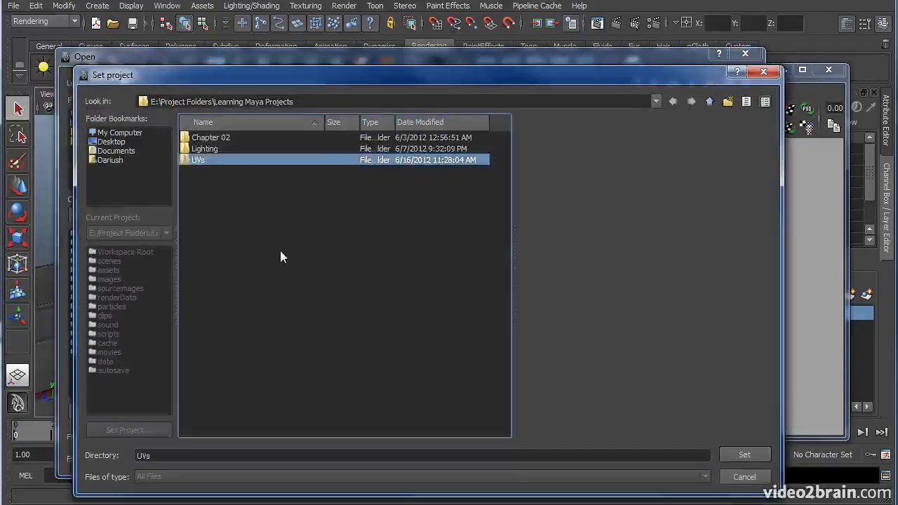
{"action": "left_click", "coordinate": [735, 481]}
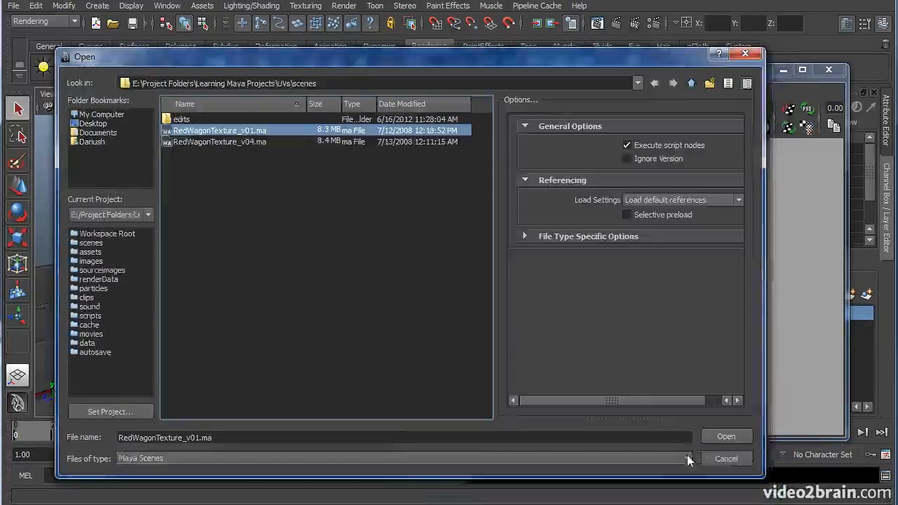
{"action": "left_click", "coordinate": [718, 458]}
Examine the side panel from several angles and compare its shape with the shells in its UV layout
{"action": "mouse_move", "coordinate": [592, 75]}
{"action": "left_mouse_down"}
{"action": "mouse_move", "coordinate": [600, 79]}
{"action": "mouse_move", "coordinate": [592, 75]}
{"action": "left_mouse_up"}
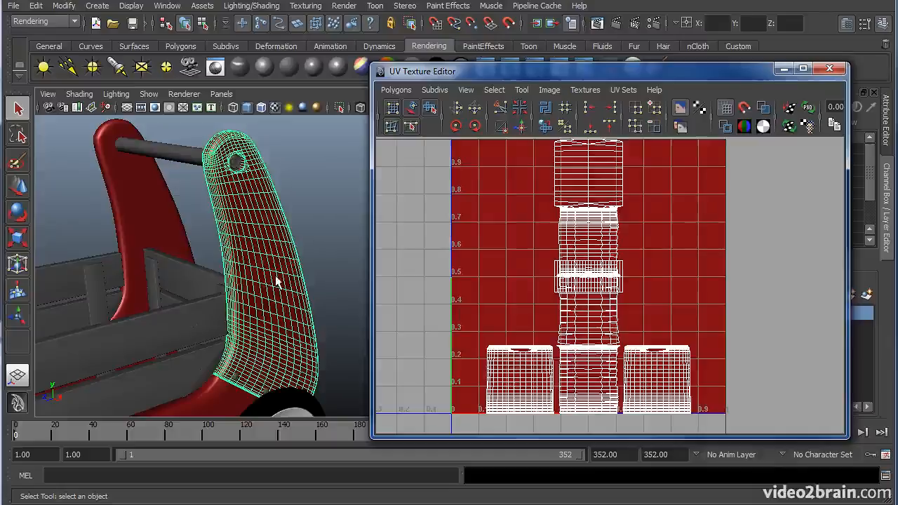
{"action": "left_click_drag", "start_coordinate": [250, 189], "coordinate": [276, 220], "text": "alt"}
{"action": "left_click_drag", "start_coordinate": [290, 377], "coordinate": [291, 355], "text": "alt"}
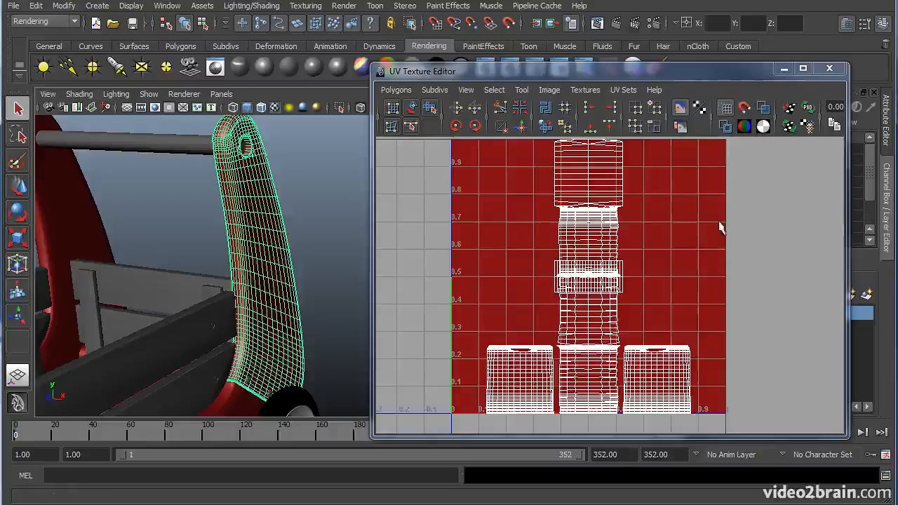
{"action": "middle_click_drag", "start_coordinate": [651, 257], "coordinate": [671, 255], "text": "alt"}
{"action": "left_click_drag", "start_coordinate": [317, 246], "coordinate": [527, 257], "text": "alt"}
{"action": "middle_click_drag", "start_coordinate": [673, 256], "coordinate": [643, 254], "text": "alt"}
{"action": "right_click_drag", "start_coordinate": [563, 259], "coordinate": [727, 240], "text": "alt"}
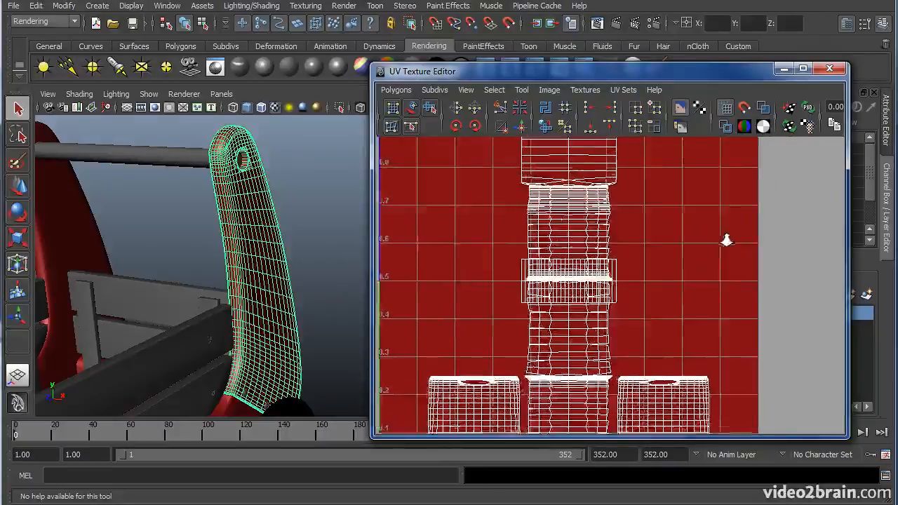
{"action": "right_click_drag", "start_coordinate": [552, 266], "coordinate": [536, 287], "text": "alt"}
{"action": "middle_click_drag", "start_coordinate": [533, 333], "coordinate": [539, 297], "text": "alt"}
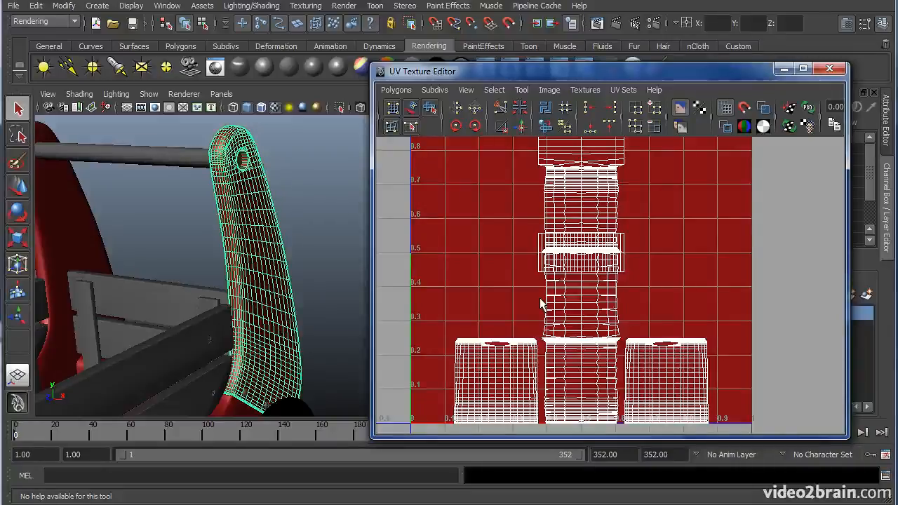
{"action": "middle_click_drag", "start_coordinate": [653, 297], "coordinate": [665, 262], "text": "alt"}
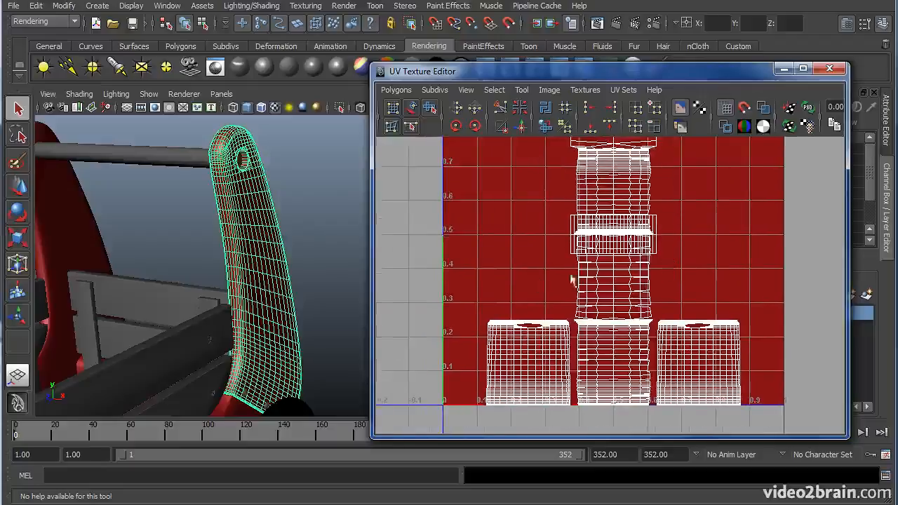
{"action": "middle_click_drag", "start_coordinate": [567, 249], "coordinate": [561, 258], "text": "alt"}
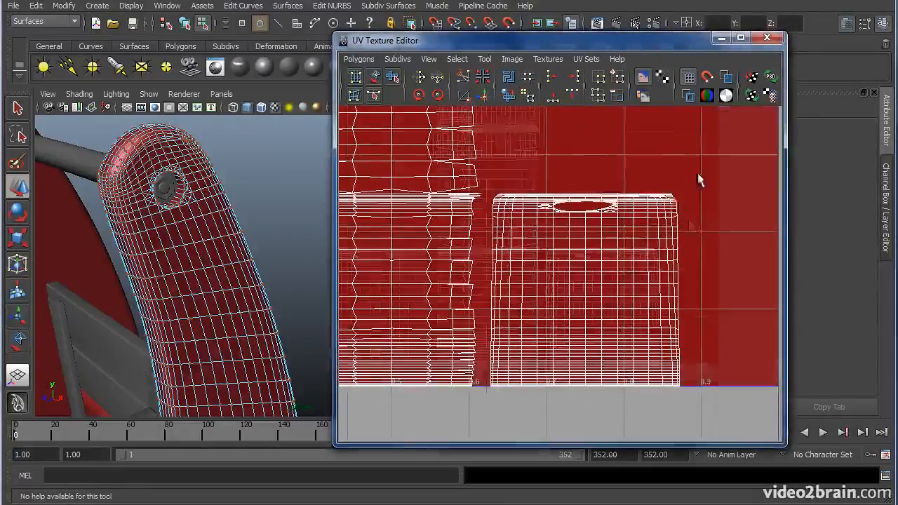
Select the UVs at the upper right corner of the right-hand shell and examine where they lie on the panel
{"action": "left_click_drag", "start_coordinate": [703, 171], "coordinate": [625, 264]}
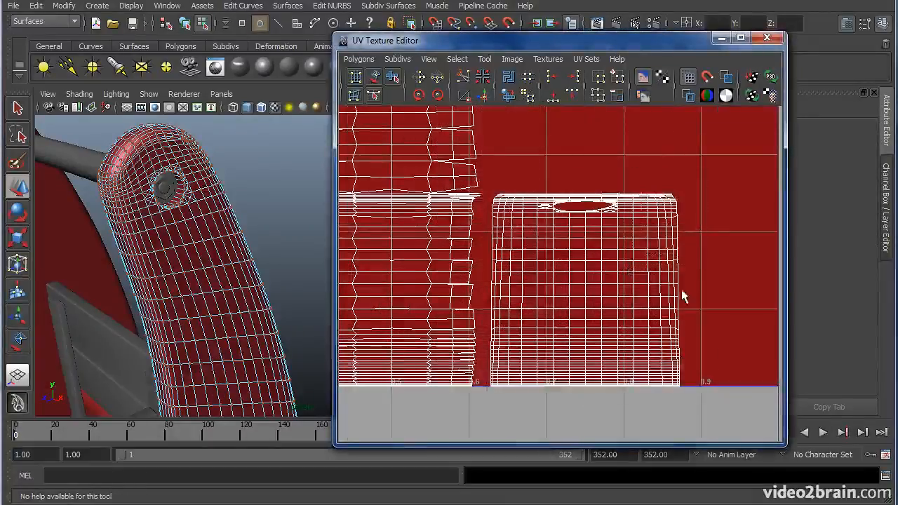
{"action": "middle_click_drag", "start_coordinate": [670, 253], "coordinate": [625, 245], "text": "alt"}
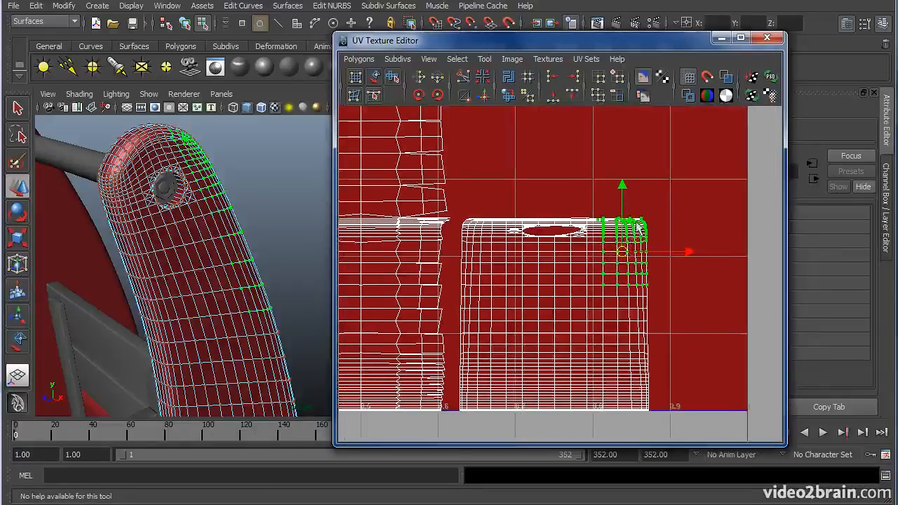
{"action": "left_click_drag", "start_coordinate": [255, 173], "coordinate": [195, 177], "text": "alt"}
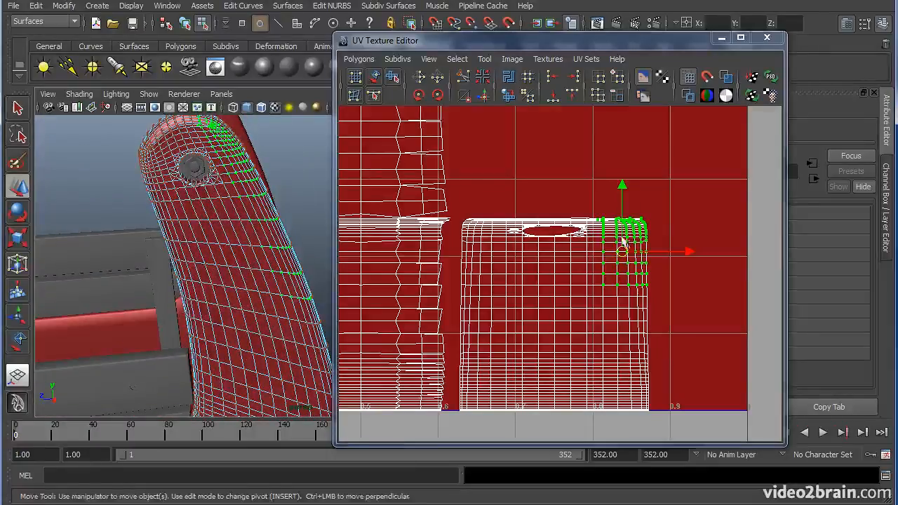
{"action": "right_click_drag", "start_coordinate": [689, 203], "coordinate": [618, 216], "text": "alt"}
{"action": "left_click_drag", "start_coordinate": [295, 225], "coordinate": [212, 269], "text": "alt"}
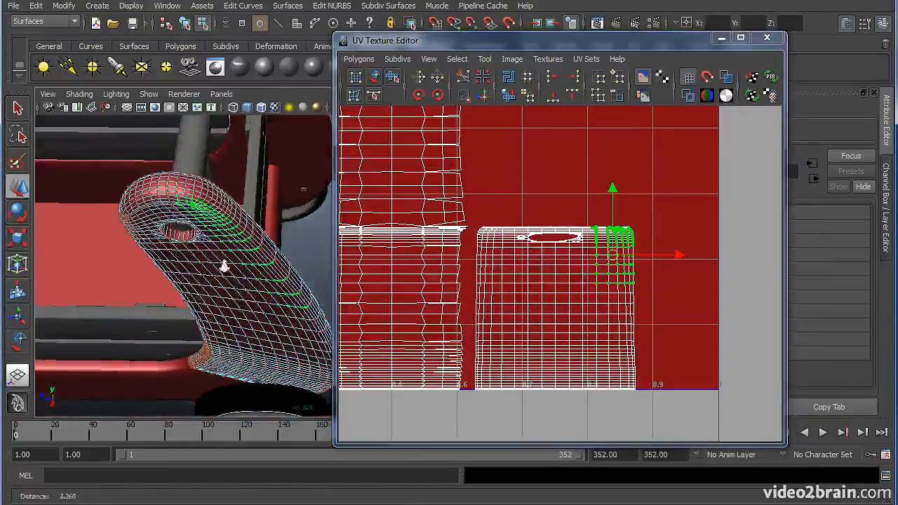
{"action": "right_click_drag", "start_coordinate": [213, 269], "coordinate": [288, 259], "text": "alt"}
{"action": "middle_click_drag", "start_coordinate": [226, 257], "coordinate": [241, 303], "text": "alt"}
{"action": "left_click_drag", "start_coordinate": [222, 291], "coordinate": [285, 287], "text": "alt"}
Select the upper left UVs of the left-hand shell, including its hole, and examine them on the panel's inner face
{"action": "middle_click_drag", "start_coordinate": [484, 272], "coordinate": [587, 271], "text": "alt"}
{"action": "right_click_drag", "start_coordinate": [604, 225], "coordinate": [453, 221], "text": "alt"}
{"action": "middle_click_drag", "start_coordinate": [553, 201], "coordinate": [638, 205], "text": "alt"}
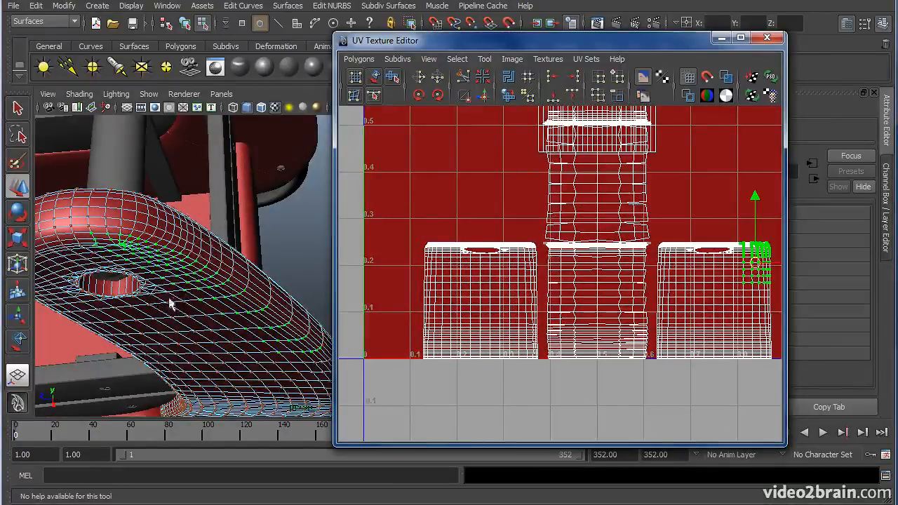
{"action": "left_click_drag", "start_coordinate": [211, 267], "coordinate": [303, 288], "text": "alt"}
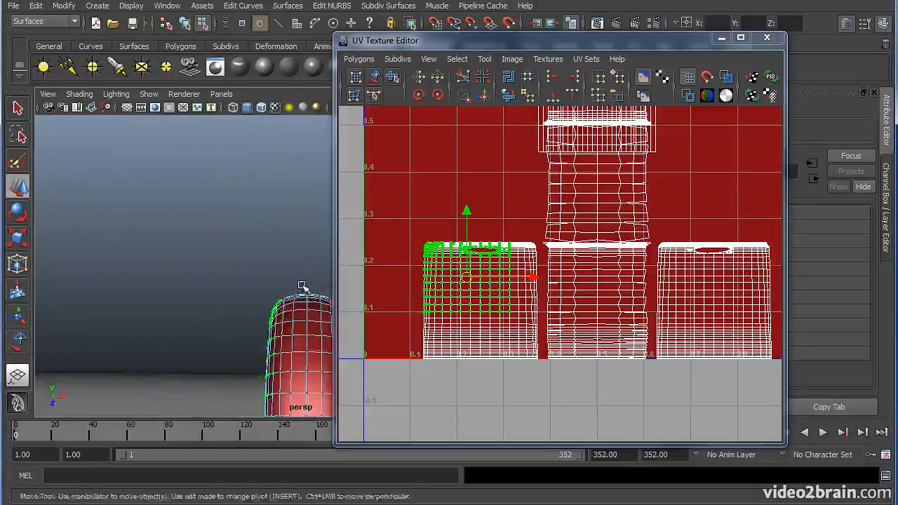
{"action": "right_click_drag", "start_coordinate": [303, 288], "coordinate": [213, 299], "text": "alt"}
{"action": "left_click_drag", "start_coordinate": [213, 299], "coordinate": [287, 285], "text": "alt"}
{"action": "middle_click_drag", "start_coordinate": [287, 285], "coordinate": [275, 279], "text": "alt"}
{"action": "right_click_drag", "start_coordinate": [274, 279], "coordinate": [192, 224], "text": "alt"}
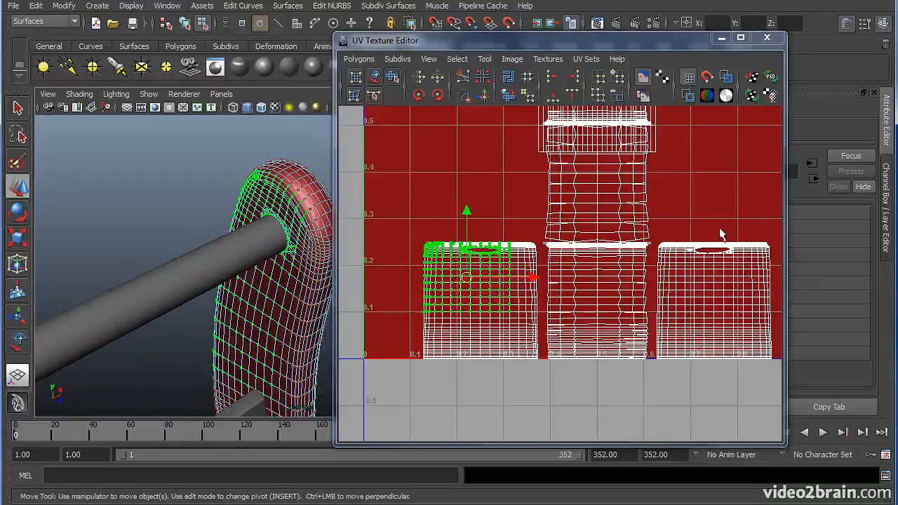
{"action": "left_click_drag", "start_coordinate": [219, 287], "coordinate": [291, 249], "text": "alt"}
{"action": "middle_click_drag", "start_coordinate": [530, 283], "coordinate": [519, 300], "text": "alt"}
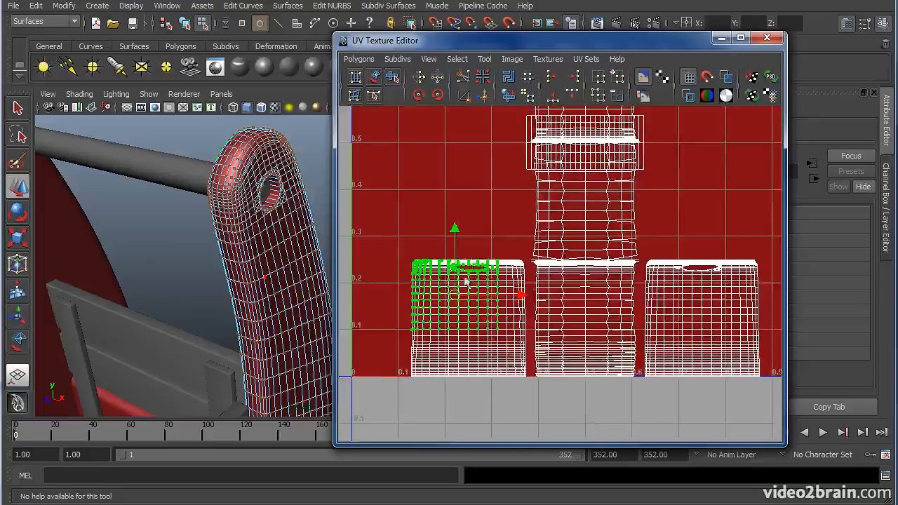
{"action": "mouse_move", "coordinate": [238, 295]}
{"action": "left_mouse_down", "text": "alt"}
{"action": "mouse_move", "coordinate": [197, 284]}
{"action": "mouse_move", "coordinate": [315, 283]}
{"action": "mouse_move", "coordinate": [222, 295]}
{"action": "left_mouse_up", "text": "alt"}
Select all UVs of the right-hand shell and inspect the matching outer face and edge of the panel
{"action": "left_click_drag", "start_coordinate": [767, 245], "coordinate": [642, 393]}
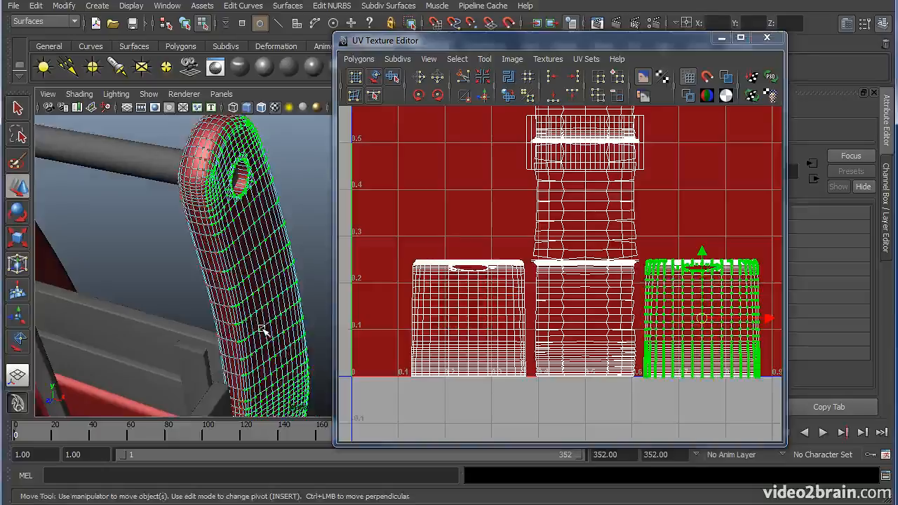
{"action": "left_click_drag", "start_coordinate": [263, 330], "coordinate": [262, 262], "text": "alt"}
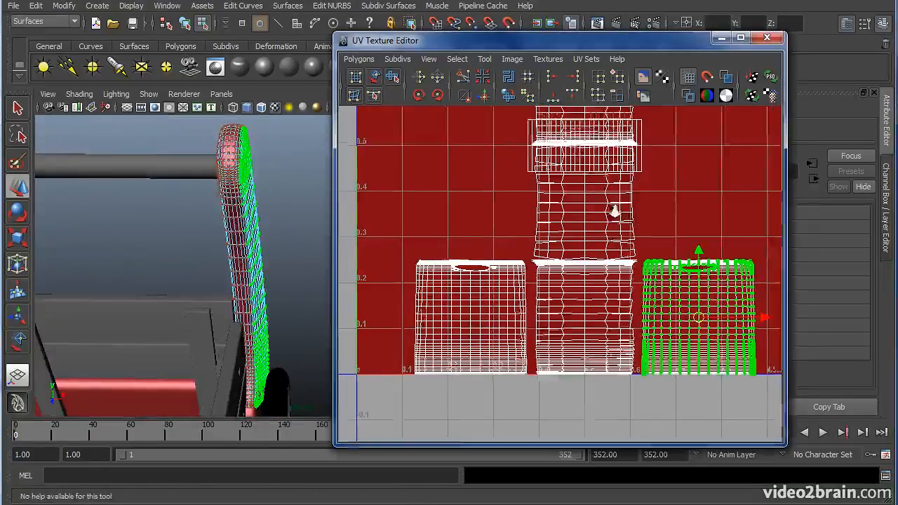
{"action": "right_click_drag", "start_coordinate": [612, 206], "coordinate": [537, 217], "text": "alt"}
{"action": "middle_click_drag", "start_coordinate": [537, 217], "coordinate": [560, 254], "text": "alt"}
{"action": "middle_click_drag", "start_coordinate": [630, 180], "coordinate": [615, 244], "text": "alt"}
{"action": "left_click_drag", "start_coordinate": [316, 239], "coordinate": [274, 218], "text": "alt"}
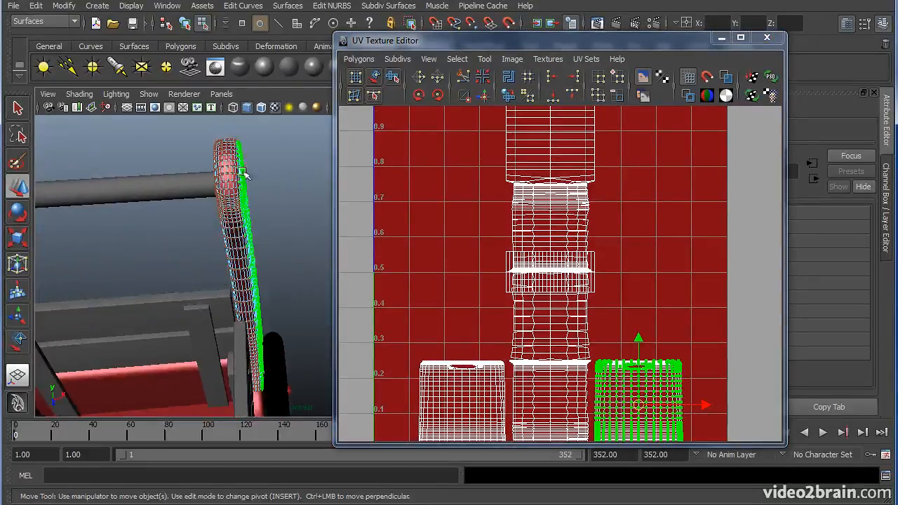
Inspect the panel's outer face and compare it with the stripe outline in ApanelStripe.tif from the sourceimages folder
{"action": "left_click_drag", "start_coordinate": [254, 295], "coordinate": [184, 257], "text": "alt"}
{"action": "right_click_drag", "start_coordinate": [215, 260], "coordinate": [289, 272], "text": "alt"}
{"action": "left_click_drag", "start_coordinate": [289, 272], "coordinate": [259, 270], "text": "alt"}
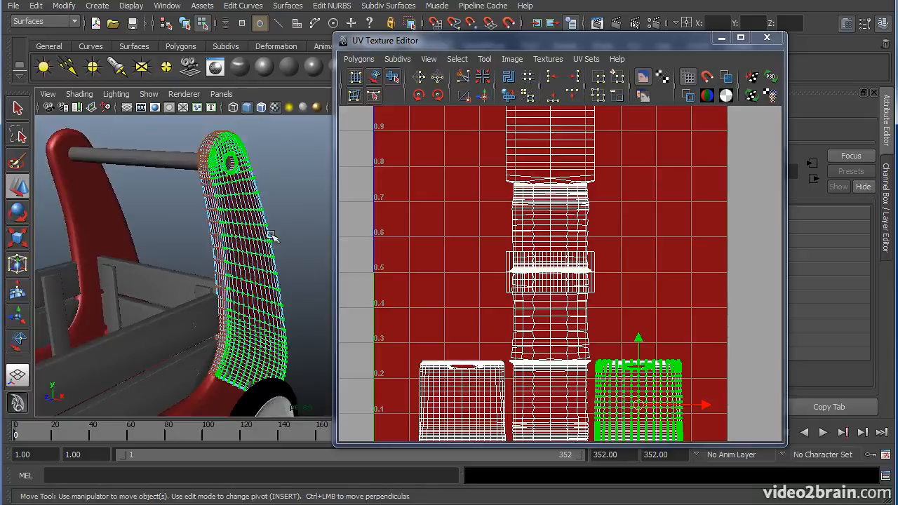
{"action": "left_click_drag", "start_coordinate": [301, 238], "coordinate": [271, 234], "text": "alt"}
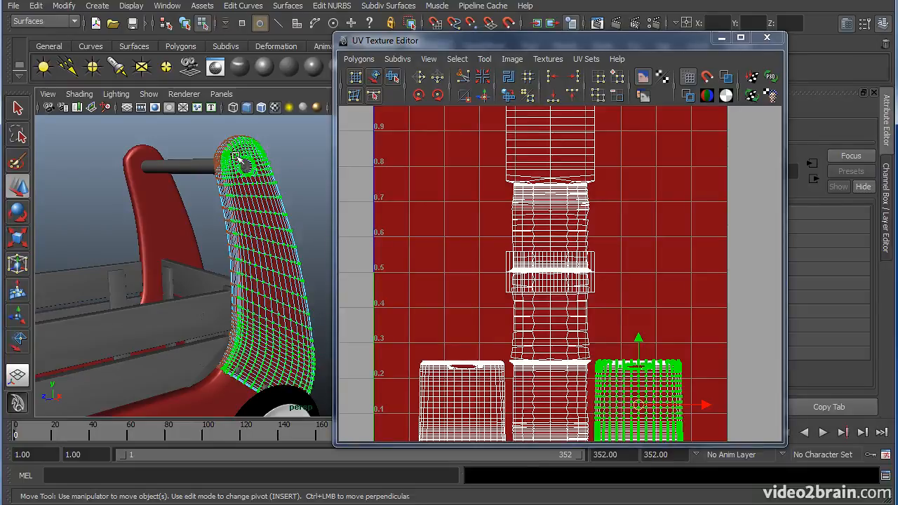
{"action": "left_click", "coordinate": [176, 504]}
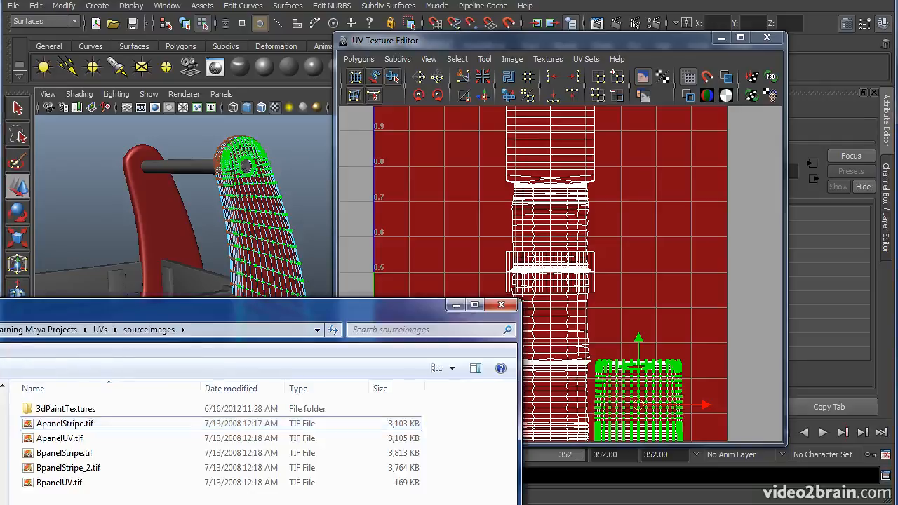
{"action": "double_click", "coordinate": [90, 425]}
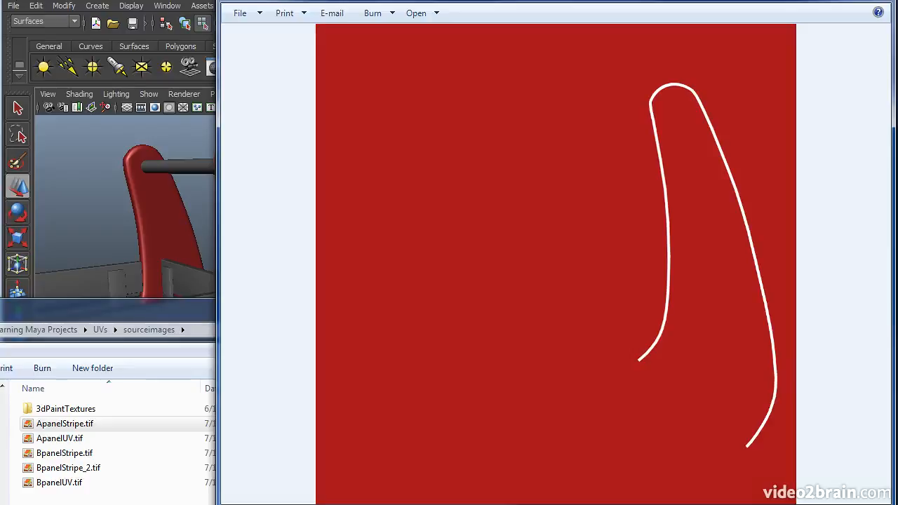
{"action": "left_click", "coordinate": [872, 2]}
{"action": "key", "text": "alt+Tab"}
{"action": "left_click_drag", "start_coordinate": [321, 311], "coordinate": [265, 287], "text": "alt"}
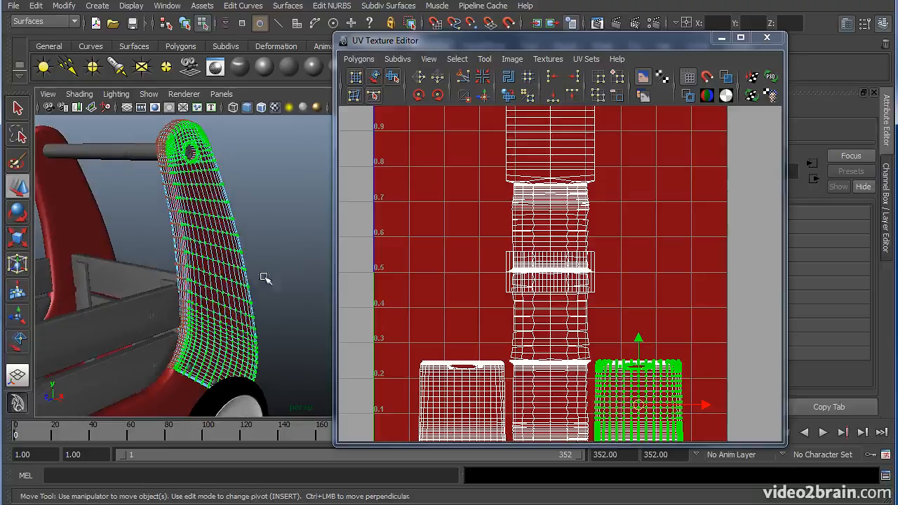
Change to the Polygons menu set and convert the UV selection of the panel's outer face to faces
{"action": "left_click", "coordinate": [58, 23]}
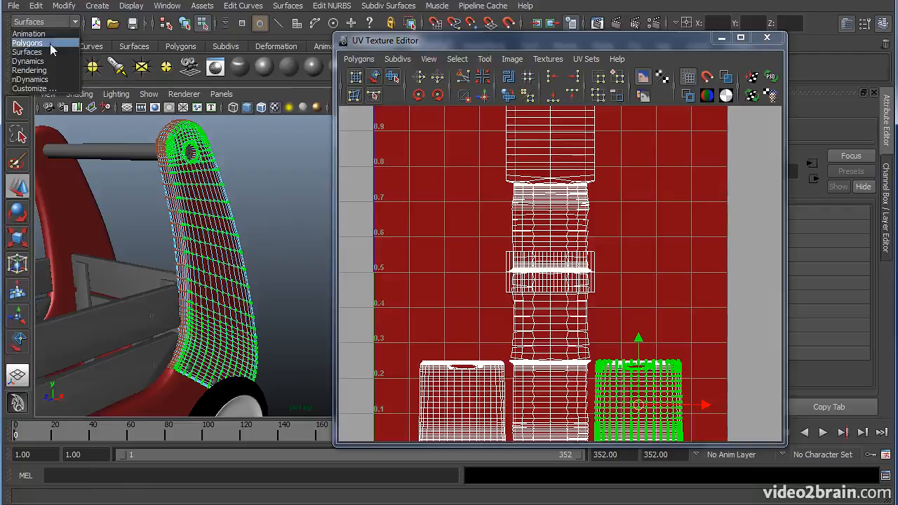
{"action": "left_click", "coordinate": [52, 43]}
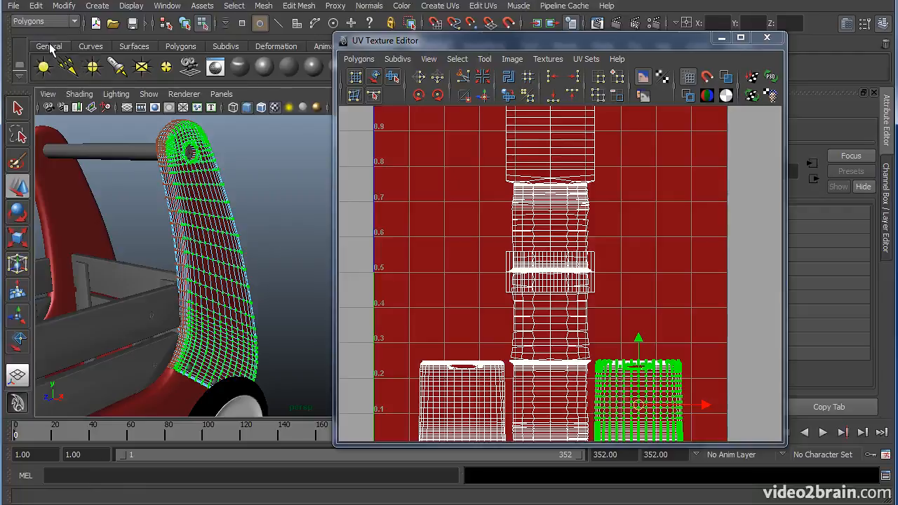
{"action": "left_click", "coordinate": [234, 6]}
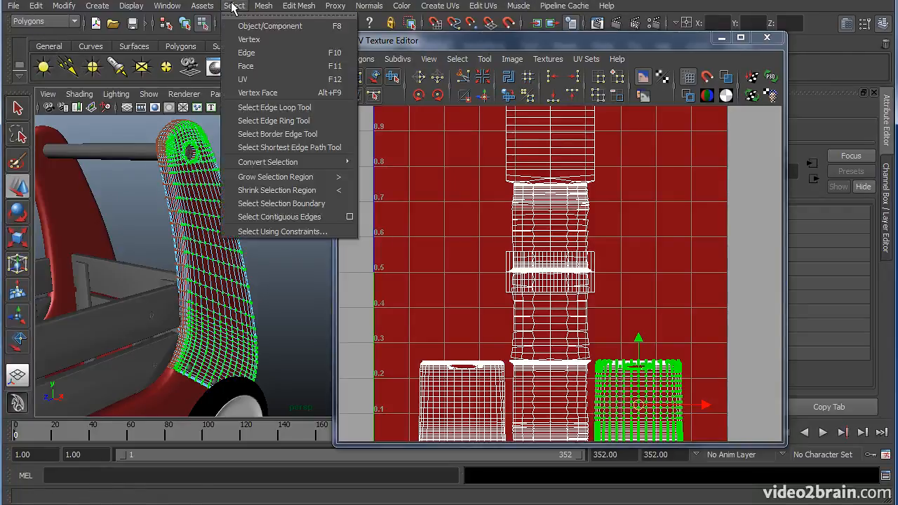
{"action": "mouse_move", "coordinate": [323, 166]}
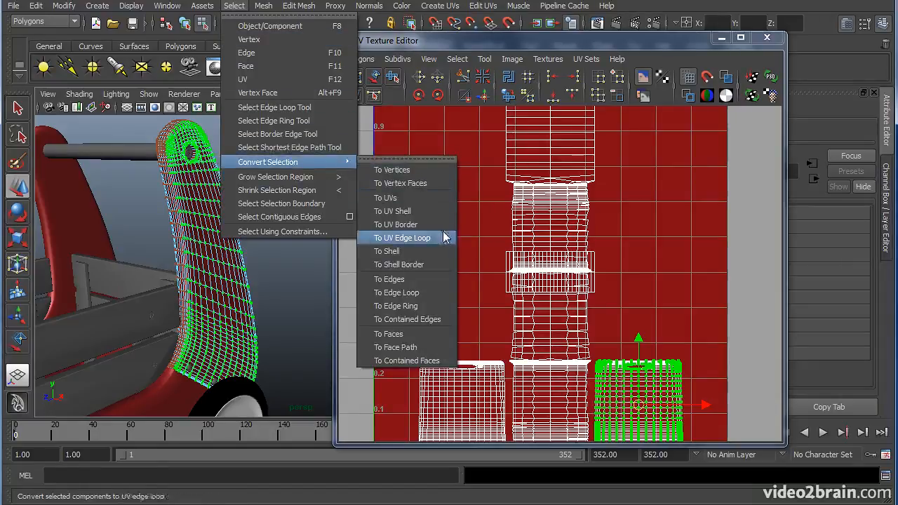
{"action": "left_click", "coordinate": [436, 332]}
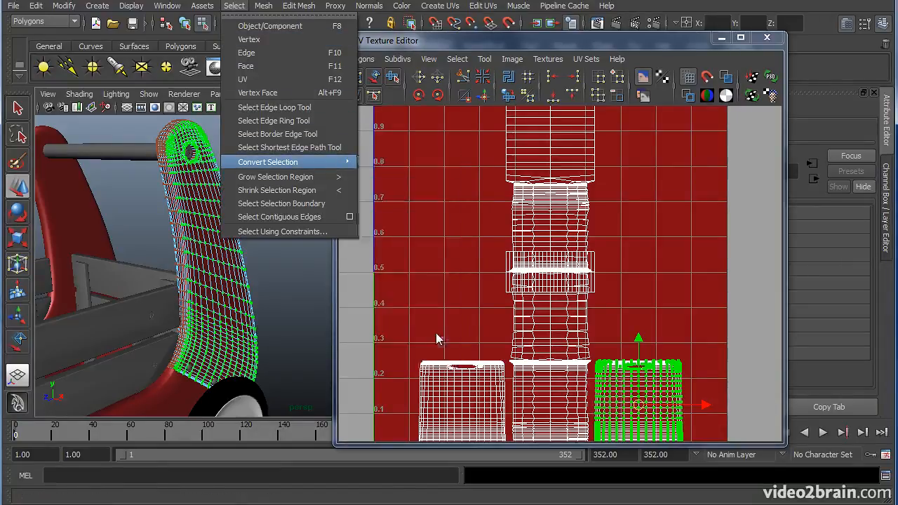
Apply a planar mapping to the selected faces on the panel's outer side
{"action": "middle_click_drag", "start_coordinate": [646, 327], "coordinate": [593, 211], "text": "alt"}
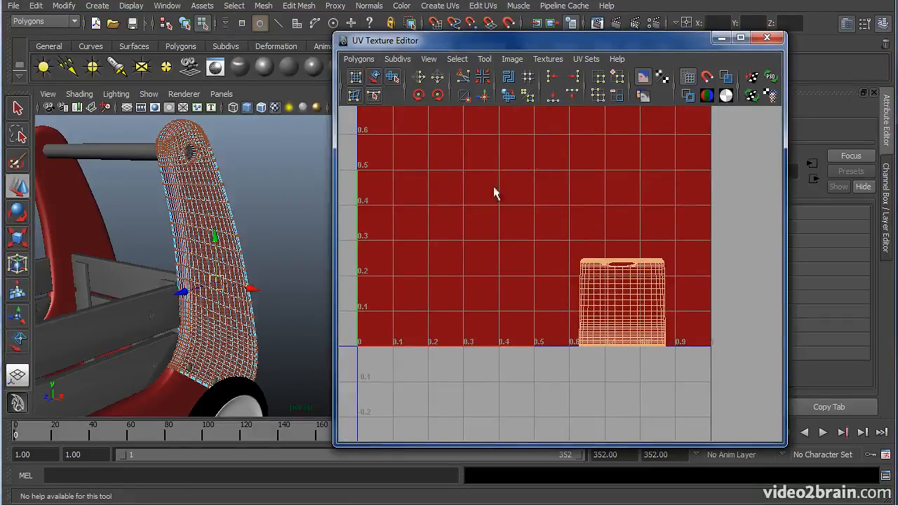
{"action": "middle_click_drag", "start_coordinate": [576, 292], "coordinate": [563, 269], "text": "alt"}
{"action": "left_click_drag", "start_coordinate": [185, 280], "coordinate": [224, 287], "text": "alt"}
{"action": "right_click_drag", "start_coordinate": [224, 288], "coordinate": [274, 284], "text": "alt"}
{"action": "middle_click_drag", "start_coordinate": [274, 284], "coordinate": [276, 320], "text": "alt"}
{"action": "left_click_drag", "start_coordinate": [226, 265], "coordinate": [204, 259], "text": "alt"}
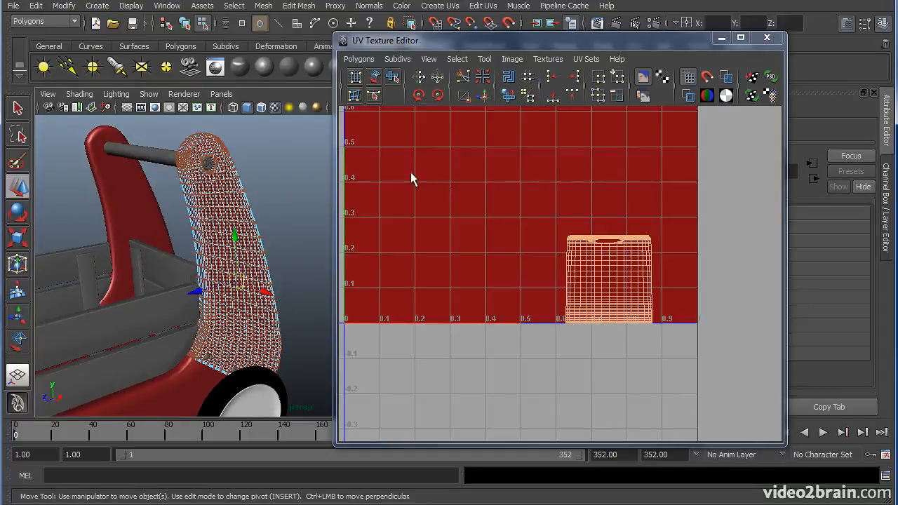
{"action": "left_click", "coordinate": [441, 5]}
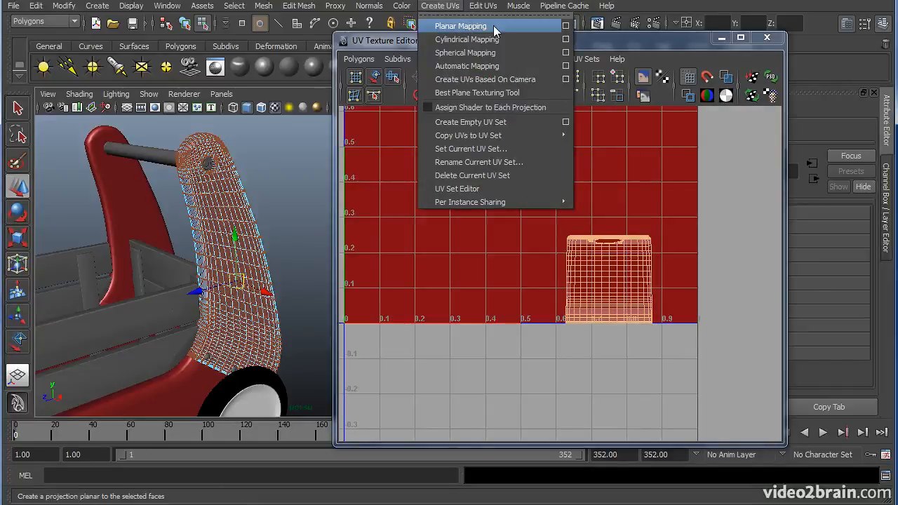
{"action": "left_click", "coordinate": [460, 26]}
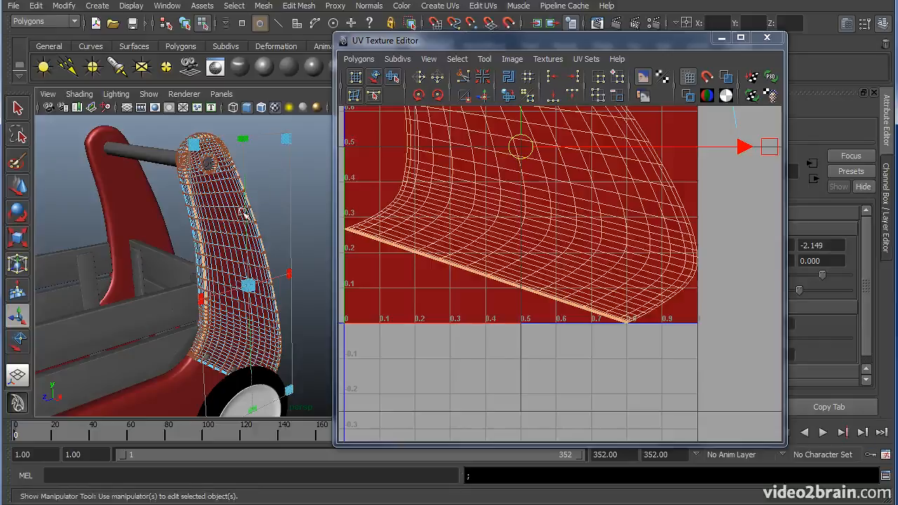
Widen the planar projection horizontally until the stretched UV shell matches the side panel's real proportions
{"action": "left_click_drag", "start_coordinate": [316, 255], "coordinate": [235, 261], "text": "alt"}
{"action": "right_click_drag", "start_coordinate": [713, 227], "coordinate": [490, 224], "text": "alt"}
{"action": "middle_click_drag", "start_coordinate": [540, 204], "coordinate": [542, 267], "text": "alt"}
{"action": "left_click_drag", "start_coordinate": [222, 295], "coordinate": [278, 232], "text": "alt"}
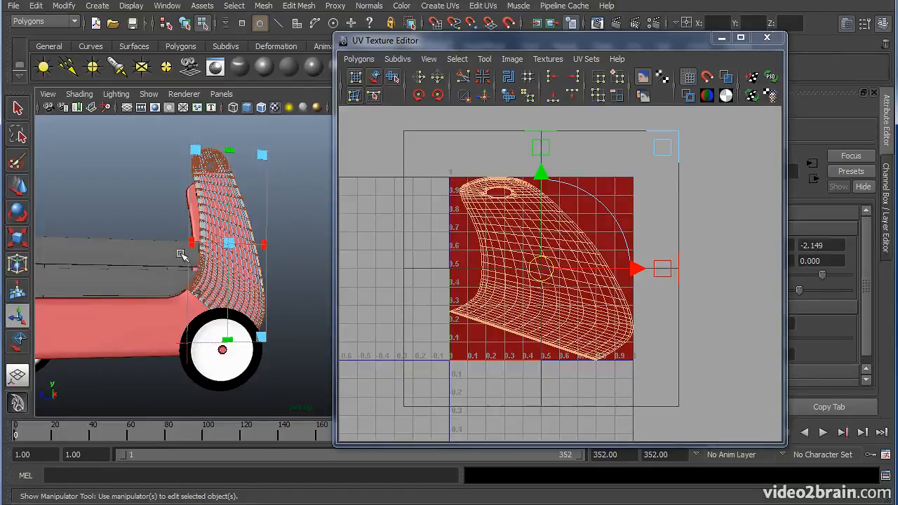
{"action": "left_click_drag", "start_coordinate": [184, 257], "coordinate": [204, 228], "text": "alt"}
{"action": "middle_click_drag", "start_coordinate": [284, 216], "coordinate": [309, 235], "text": "alt"}
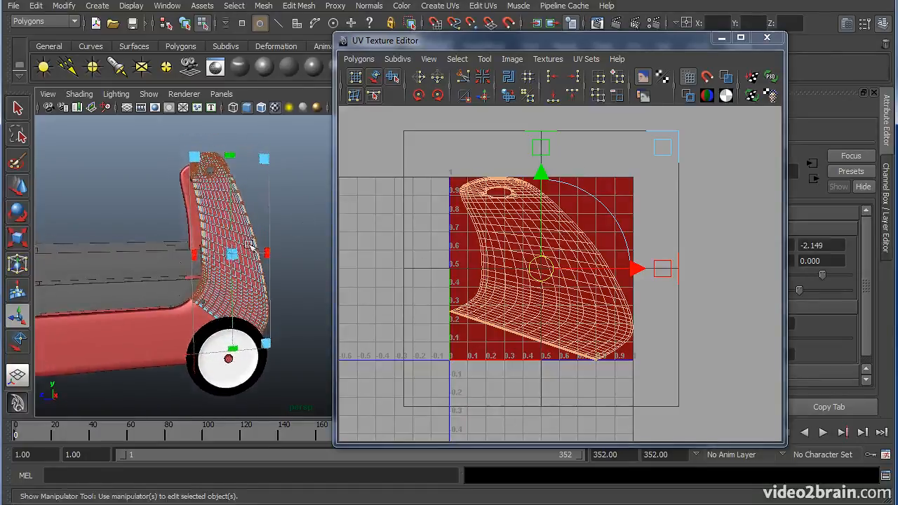
{"action": "left_click_drag", "start_coordinate": [191, 254], "coordinate": [124, 242]}
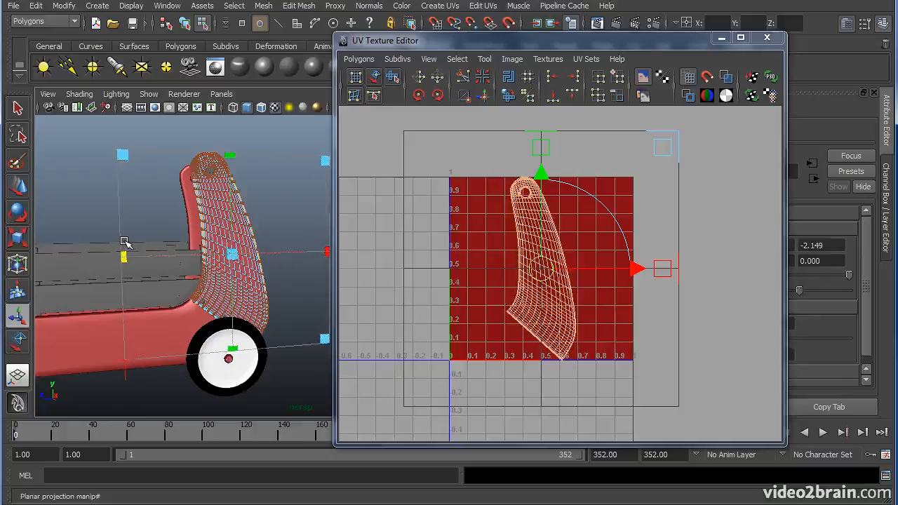
{"action": "left_click_drag", "start_coordinate": [294, 244], "coordinate": [274, 235], "text": "alt"}
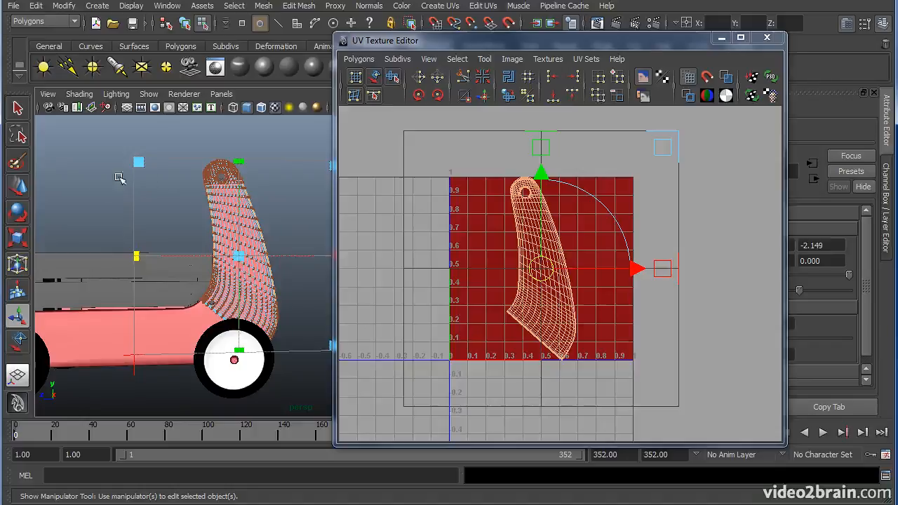
Leave the projection manipulator, return to object mode and select the whole Apanel side panel
{"action": "key", "text": "w"}
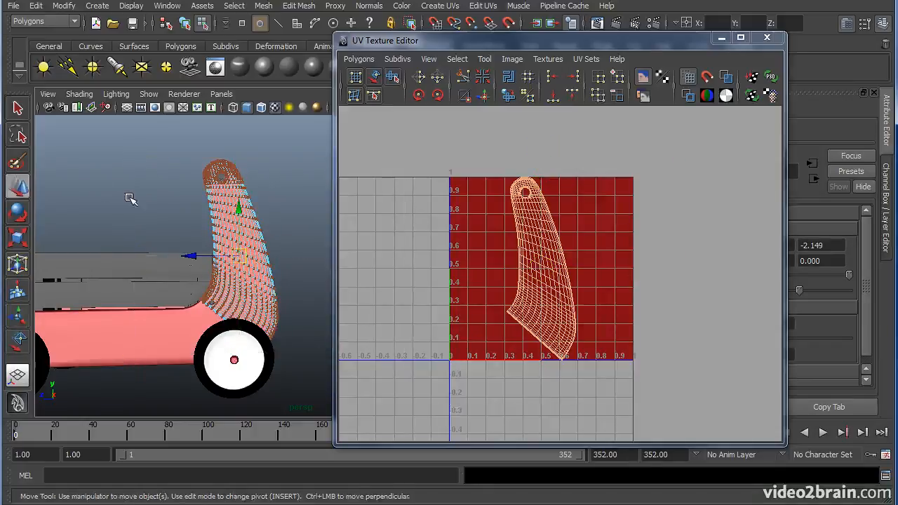
{"action": "left_click", "coordinate": [147, 194]}
{"action": "left_click_drag", "start_coordinate": [270, 275], "coordinate": [161, 215], "text": "alt"}
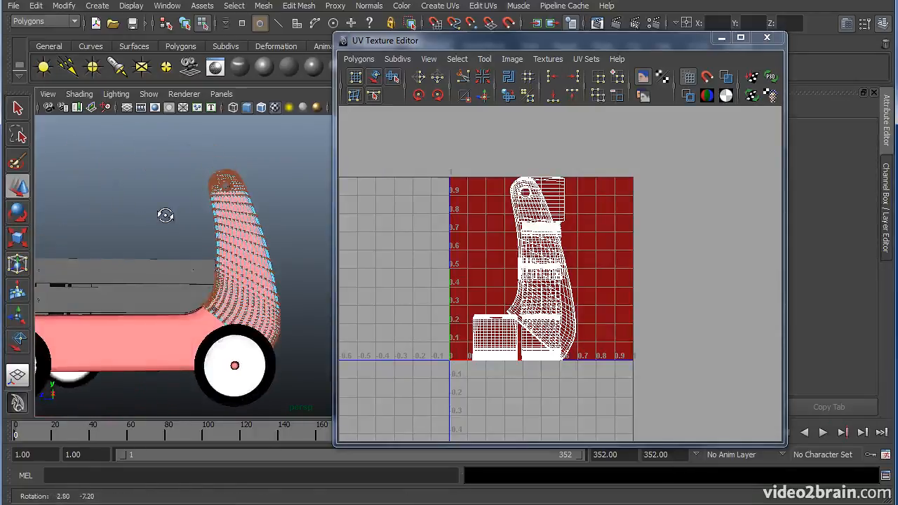
{"action": "right_click", "coordinate": [248, 224]}
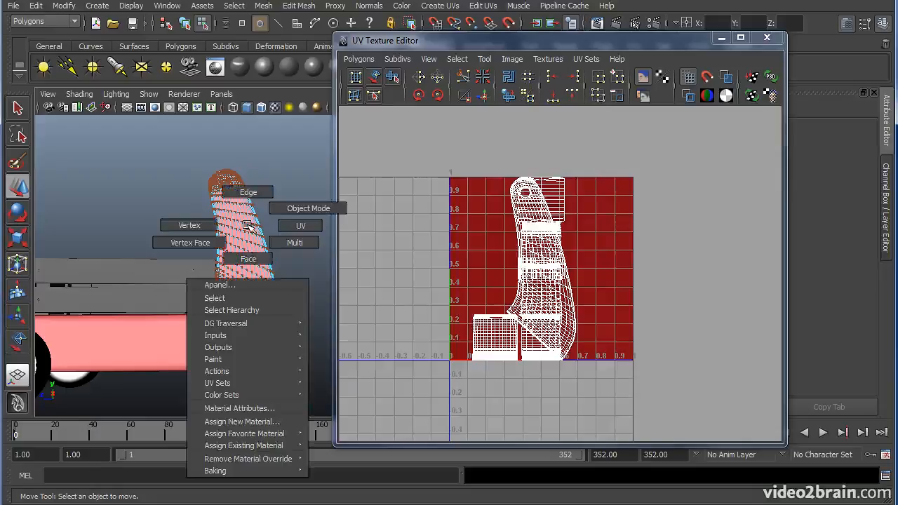
{"action": "left_click", "coordinate": [296, 208]}
{"action": "left_click", "coordinate": [250, 250]}
{"action": "left_click_drag", "start_coordinate": [176, 237], "coordinate": [257, 257], "text": "alt"}
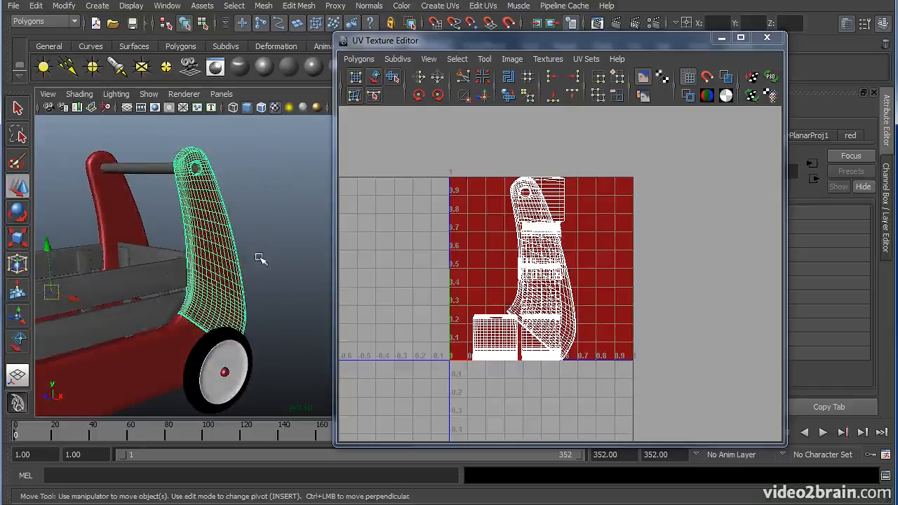
Select a few UVs on the right edge of the panel-shaped shell and extend the selection to the entire shell
{"action": "right_click_drag", "start_coordinate": [487, 274], "coordinate": [633, 246], "text": "alt"}
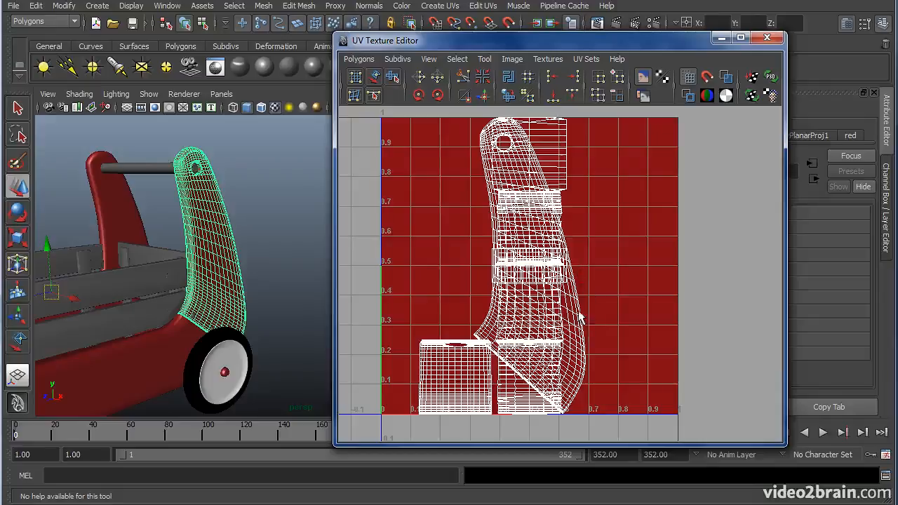
{"action": "right_click_drag", "start_coordinate": [581, 312], "coordinate": [665, 309]}
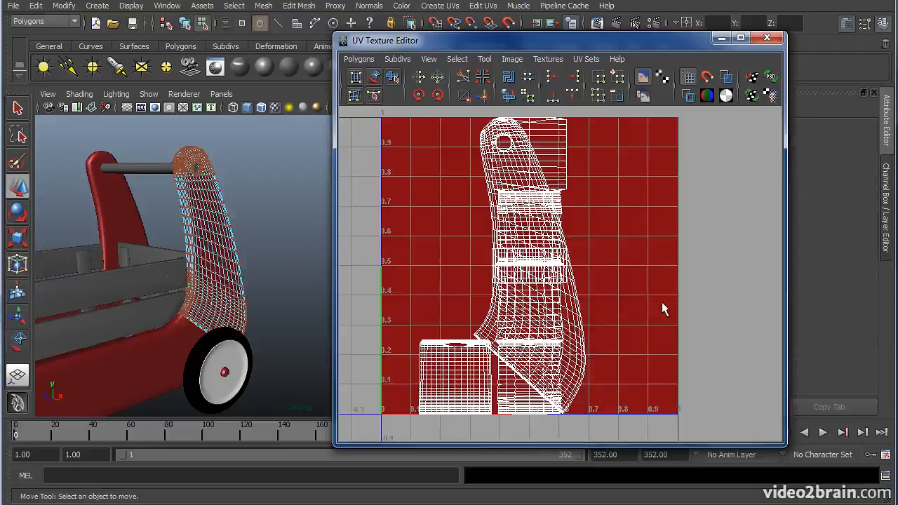
{"action": "left_click_drag", "start_coordinate": [606, 309], "coordinate": [577, 345]}
{"action": "key", "text": "w"}
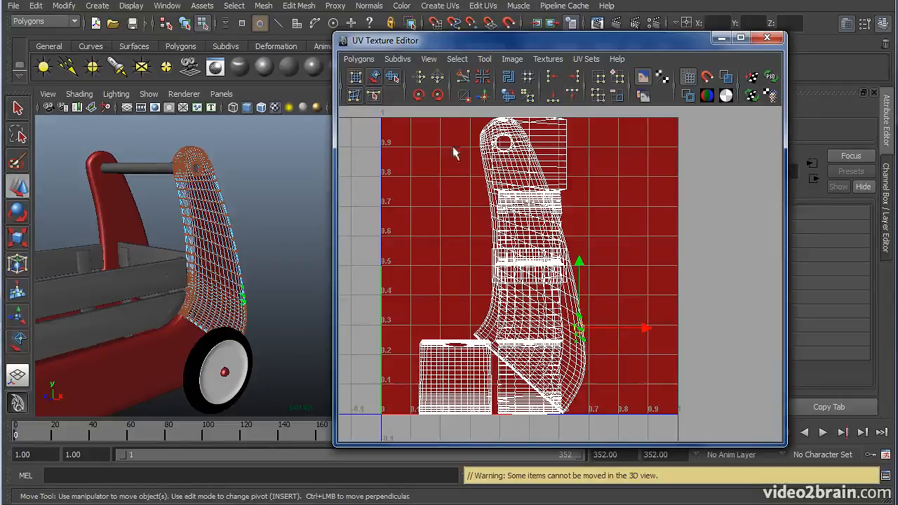
{"action": "left_click", "coordinate": [457, 59]}
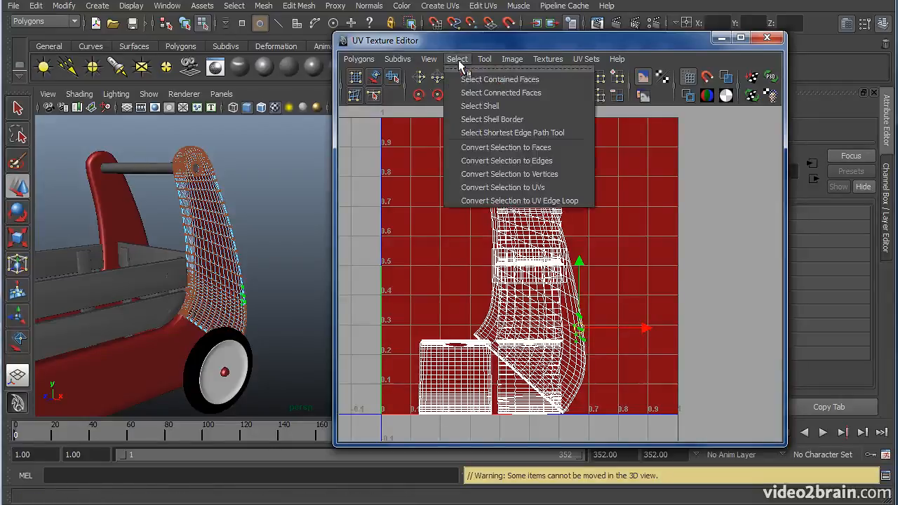
{"action": "left_click", "coordinate": [514, 109]}
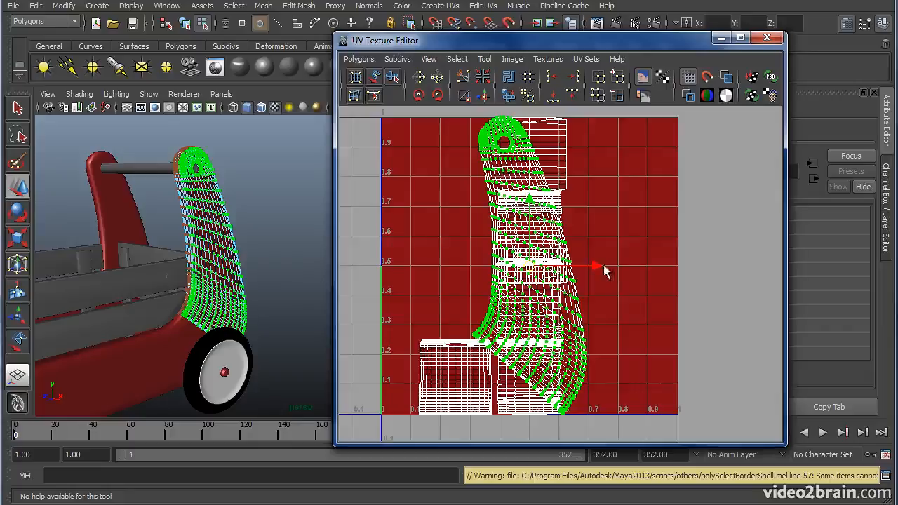
Move the panel-shaped shell about 0.3 units in U, clear of the other shells, and scale it down slightly to fit inside the texture square
{"action": "left_click_drag", "start_coordinate": [596, 269], "coordinate": [684, 268]}
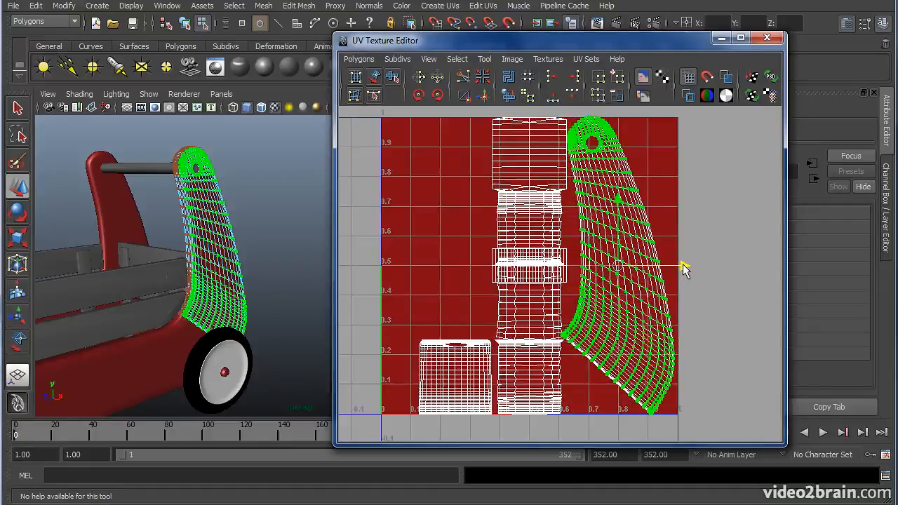
{"action": "key", "text": "r"}
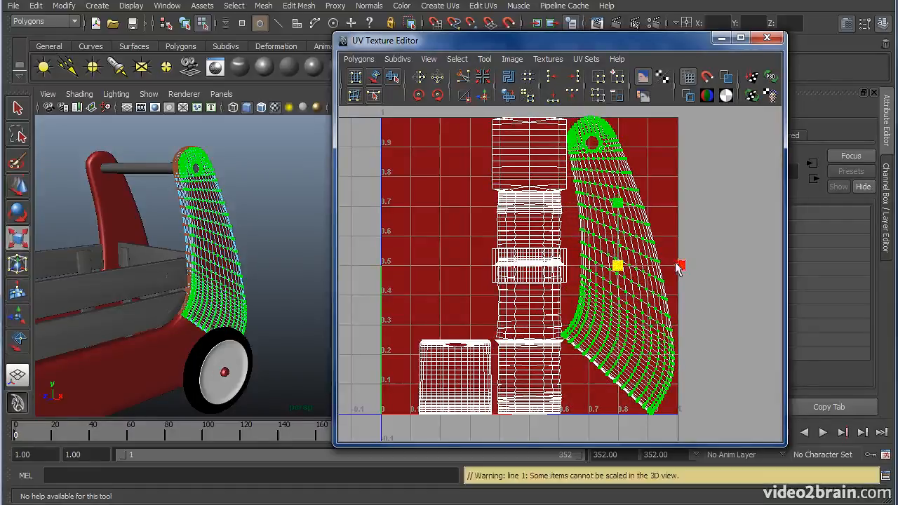
{"action": "left_click_drag", "start_coordinate": [618, 270], "coordinate": [617, 270]}
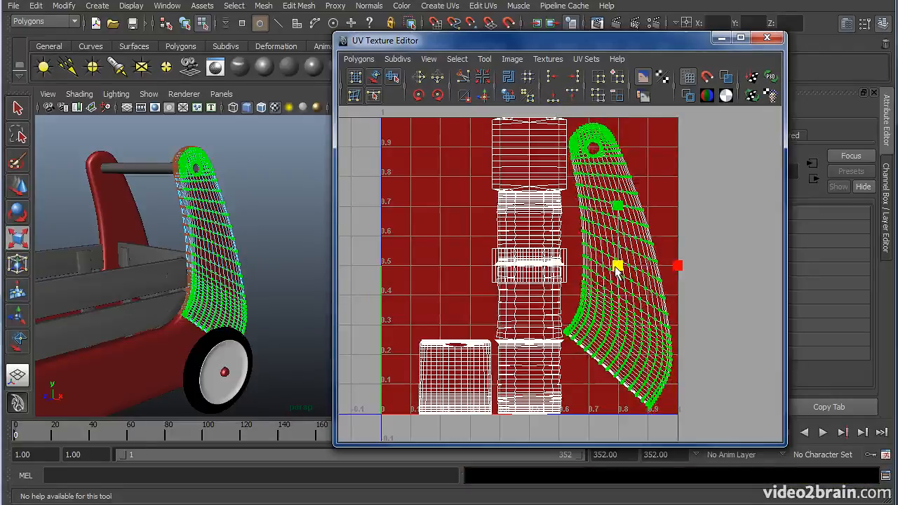
{"action": "left_click_drag", "start_coordinate": [686, 266], "coordinate": [690, 265]}
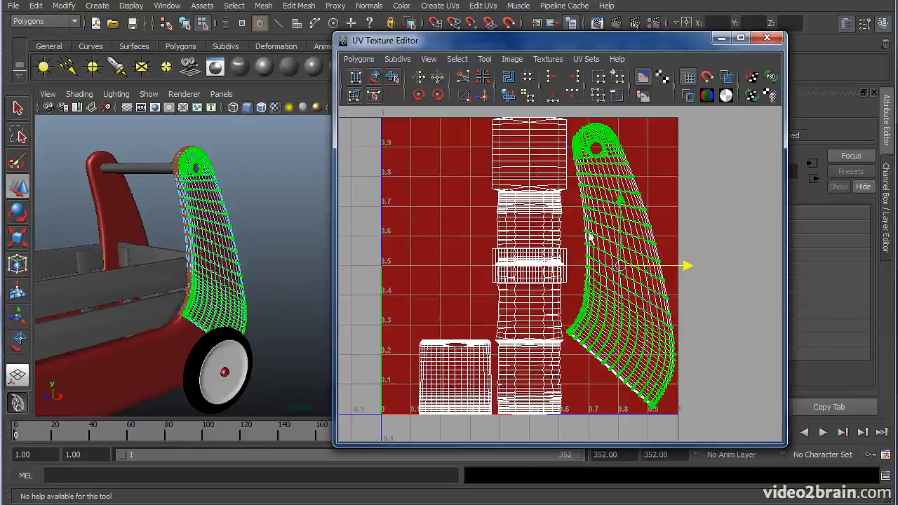
Reopen ApanelStripe.tif to compare its stripe outline with the repositioned shell, and return to the UV Texture Editor
{"action": "key", "text": "alt+Tab"}
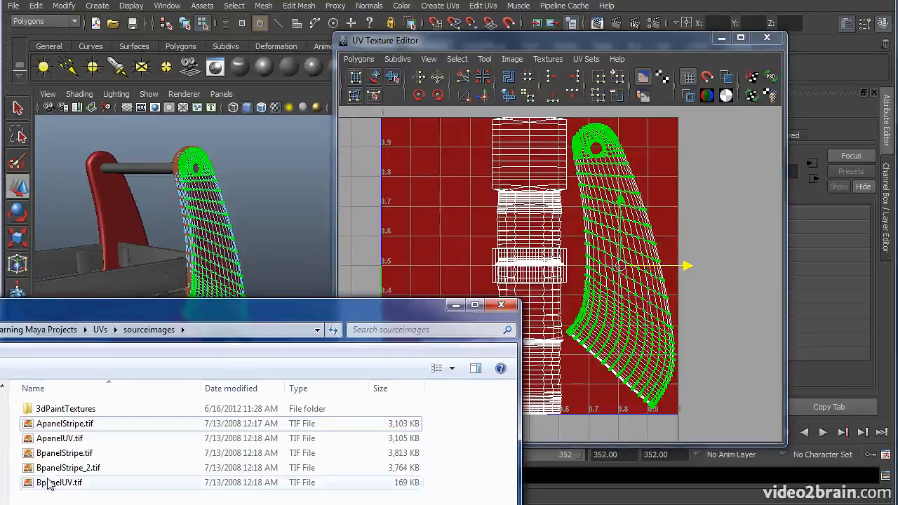
{"action": "double_click", "coordinate": [141, 426]}
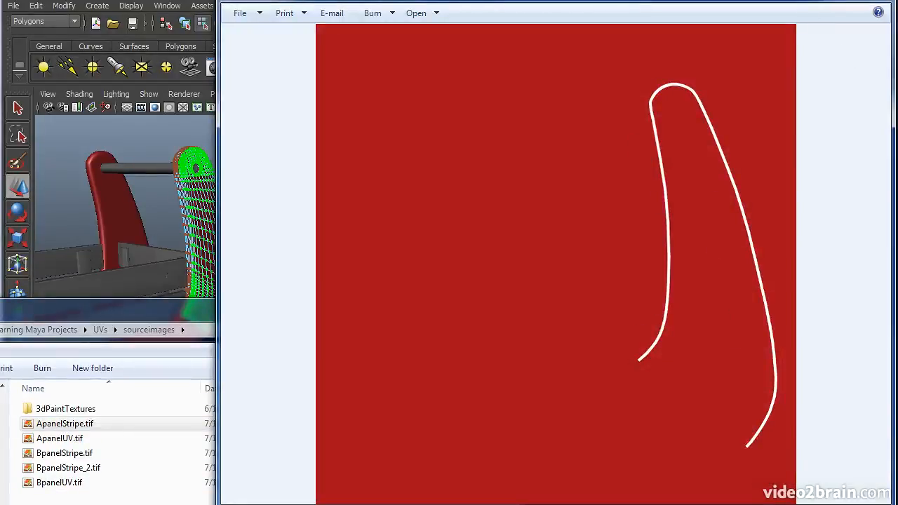
{"action": "key", "text": "alt+F4"}
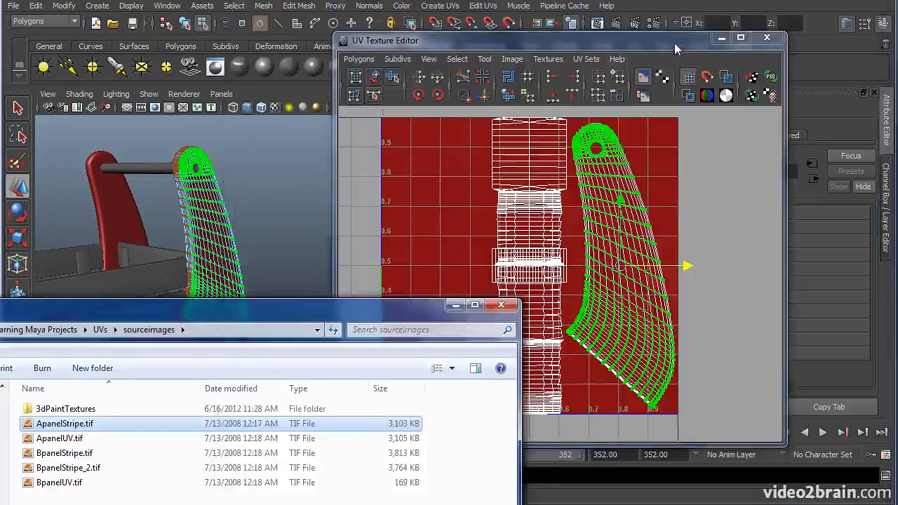
{"action": "left_click", "coordinate": [678, 45]}
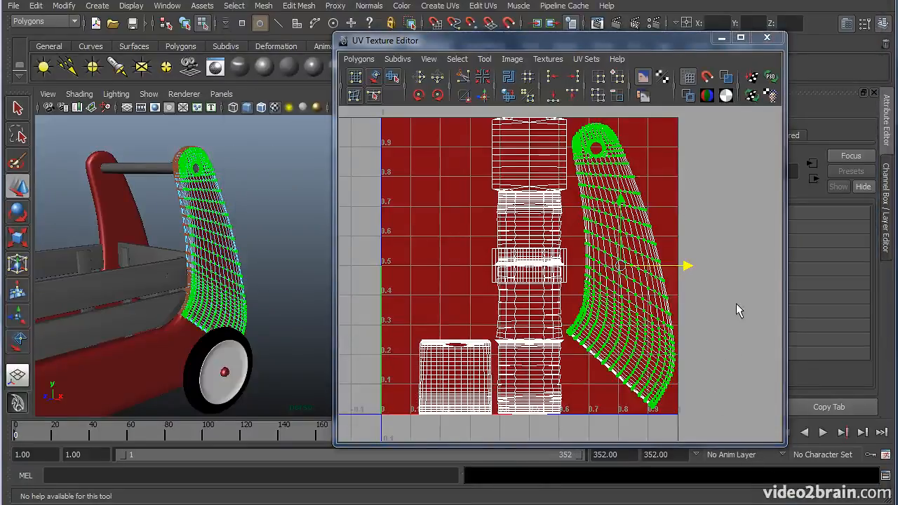